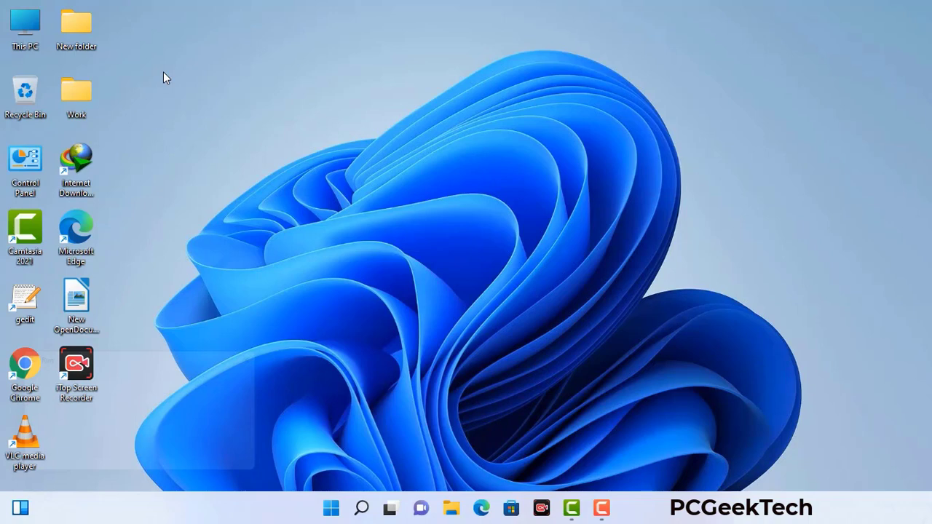
# Launch System Configuration by running msconfig from the Run box.
pyautogui.press('super+r')
pyautogui.moveTo(159, 354); pyautogui.dragTo(409, 115)
pyautogui.click(372, 182)
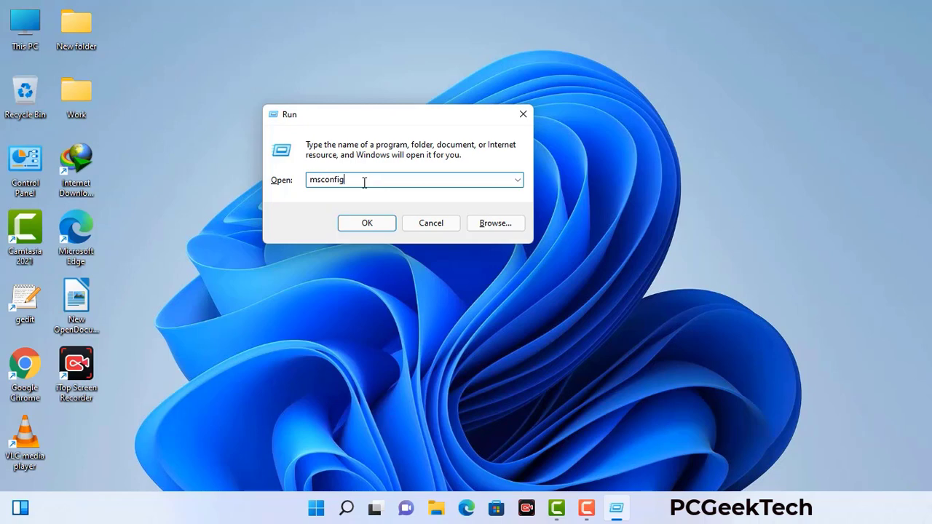
pyautogui.click(360, 228)
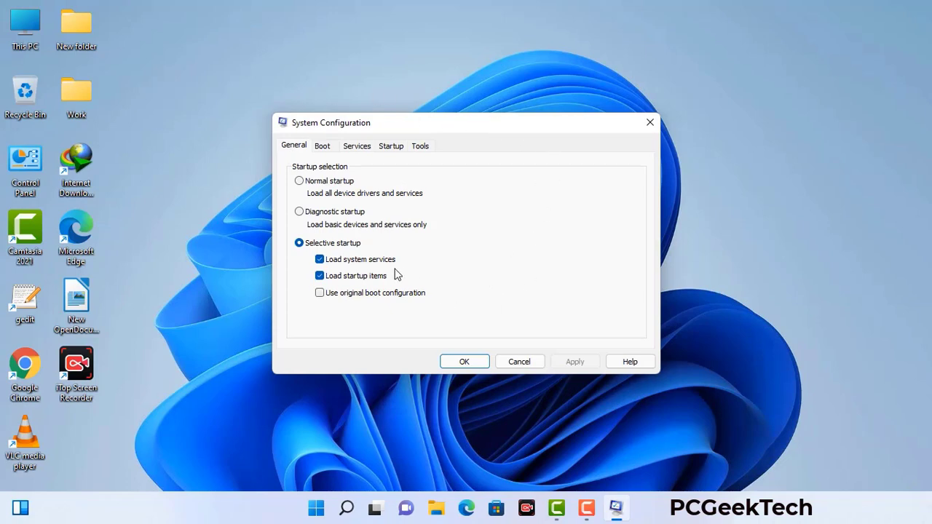
# Enable Safe boot with the Network option, apply it, and confirm with OK.
pyautogui.click(323, 147)
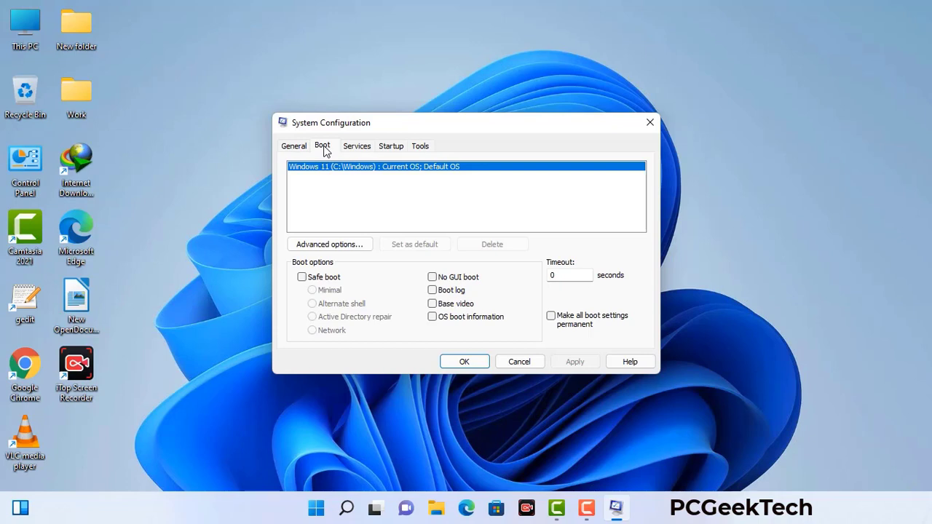
pyautogui.click(302, 279)
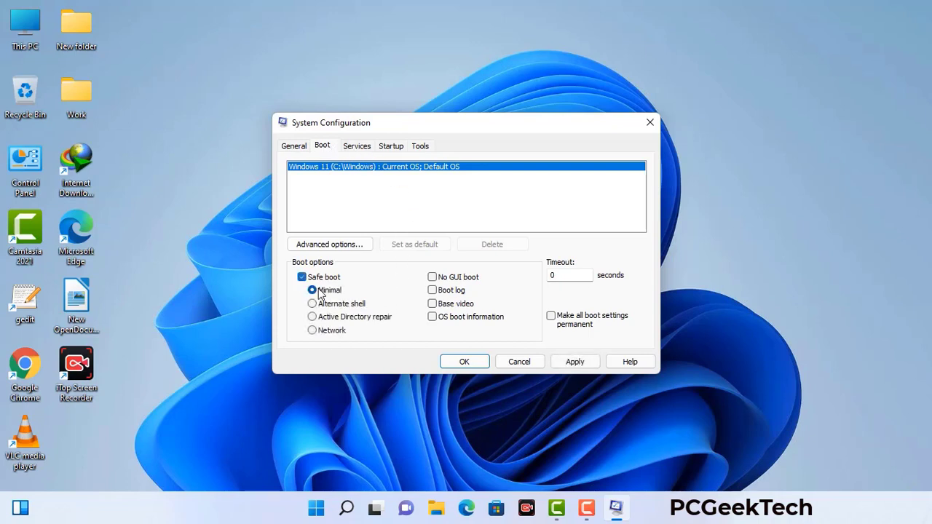
pyautogui.click(332, 331)
pyautogui.click(574, 363)
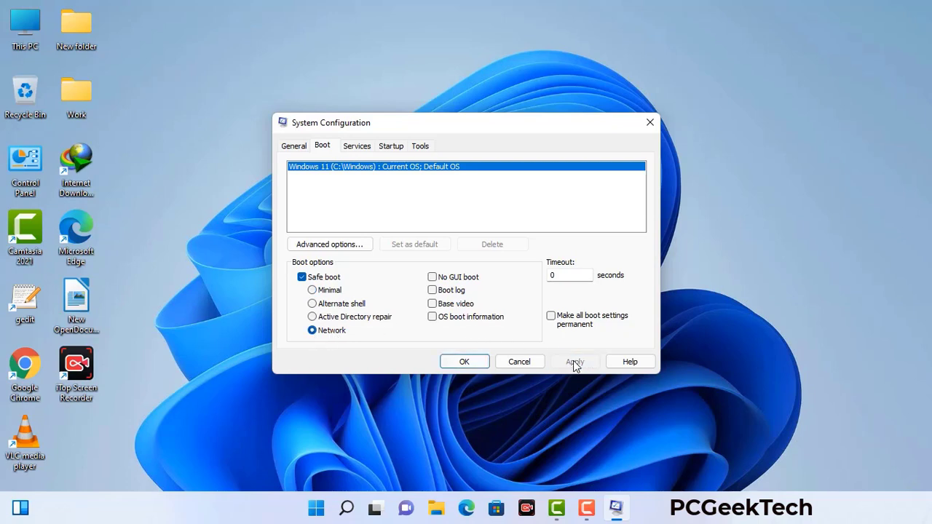
pyautogui.click(463, 362)
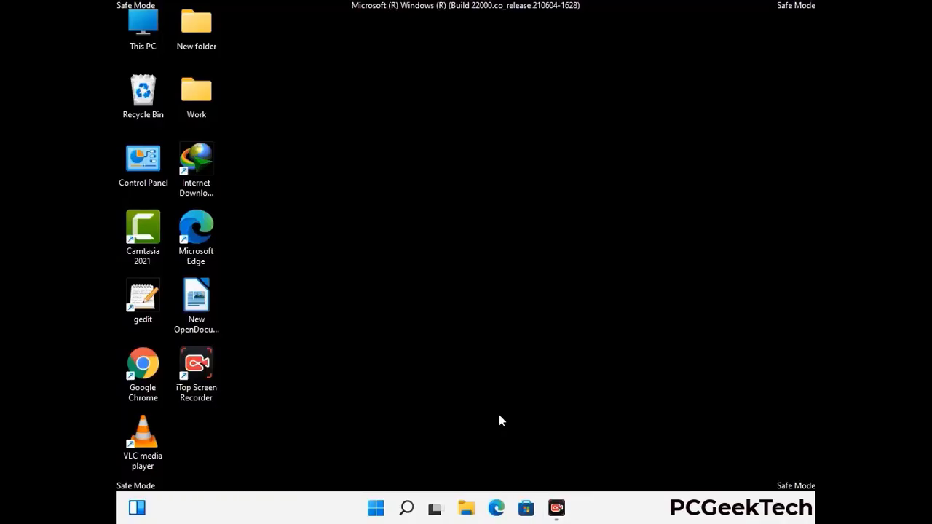
# Turn on 'Show hidden files, folders, and drives' in File Explorer Options, then close Control Panel.
pyautogui.doubleClick(144, 173)
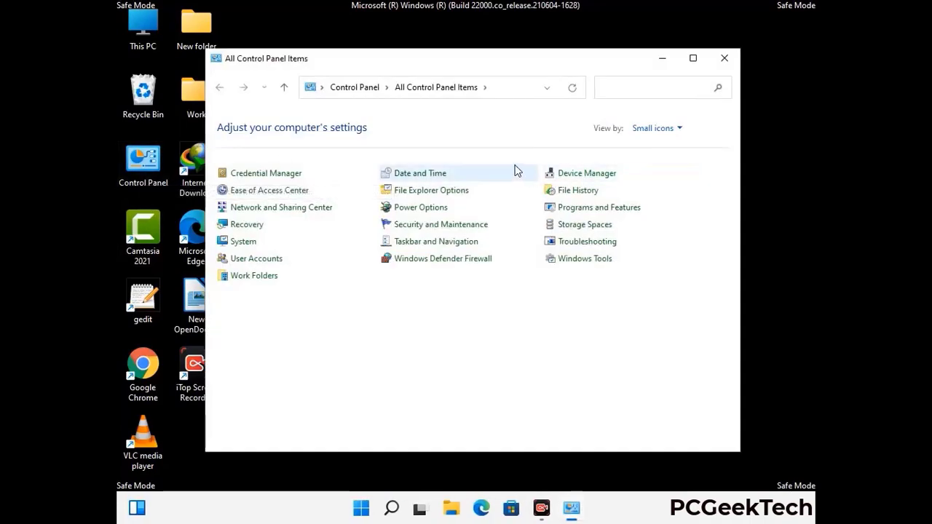
pyautogui.click(449, 194)
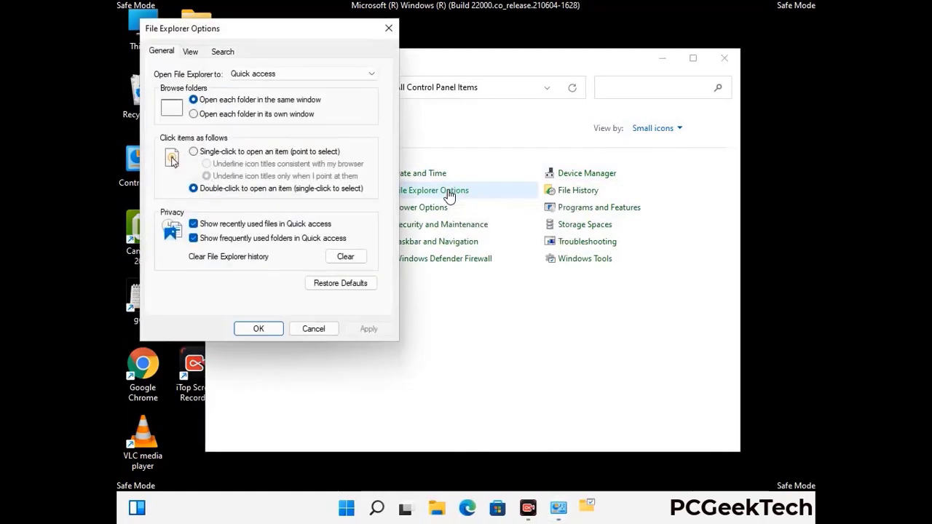
pyautogui.click(191, 52)
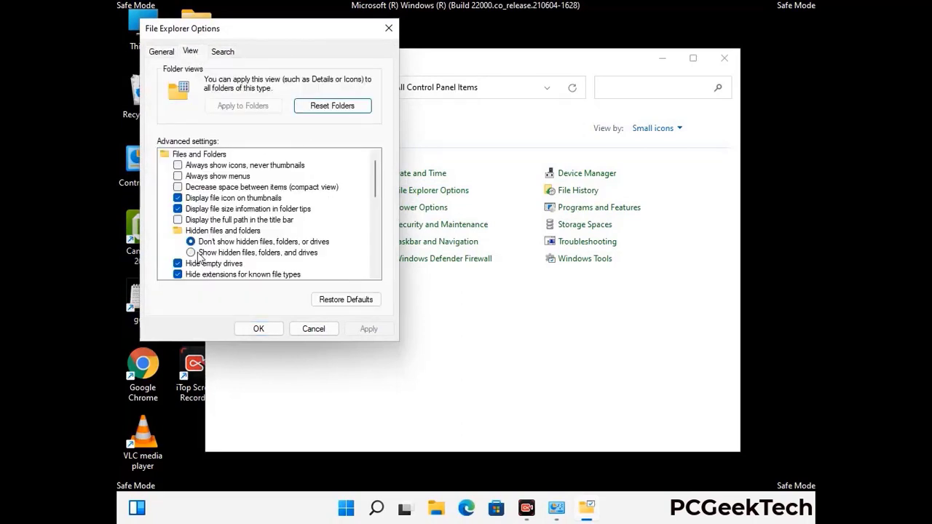
pyautogui.click(191, 252)
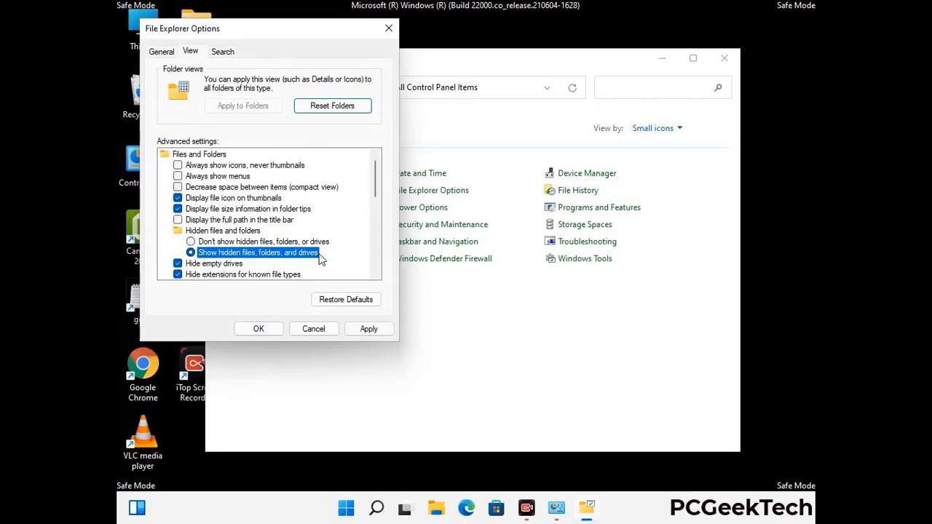
pyautogui.click(368, 329)
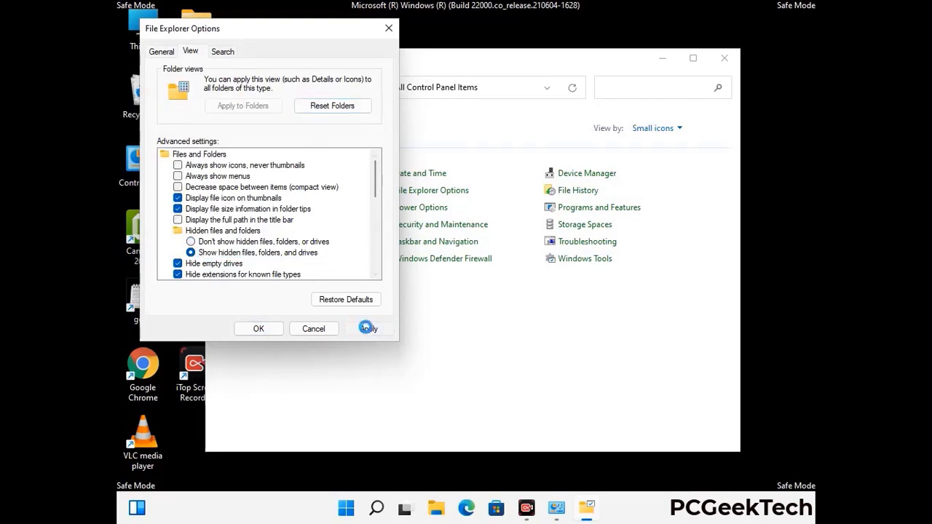
pyautogui.click(248, 330)
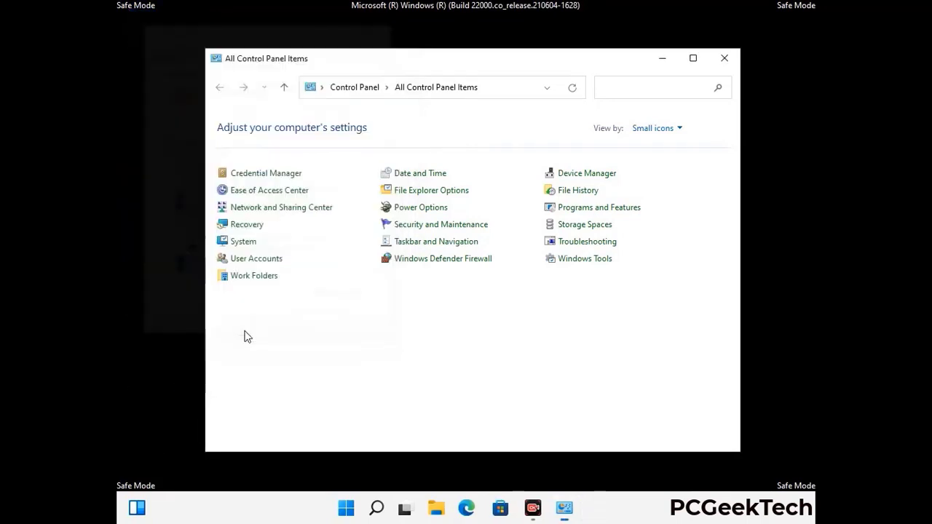
pyautogui.click(724, 59)
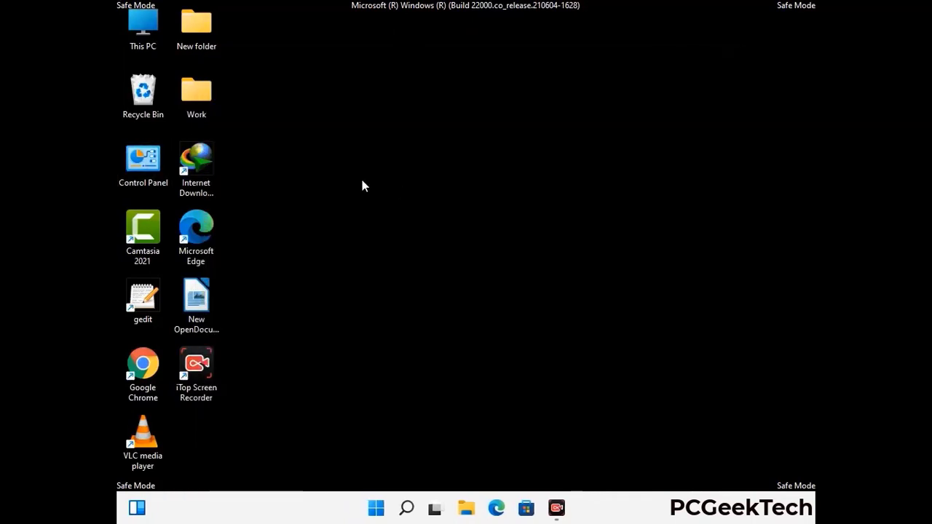
# Browse from This PC to C:\Windows\System32\drivers\etc.
pyautogui.doubleClick(139, 45)
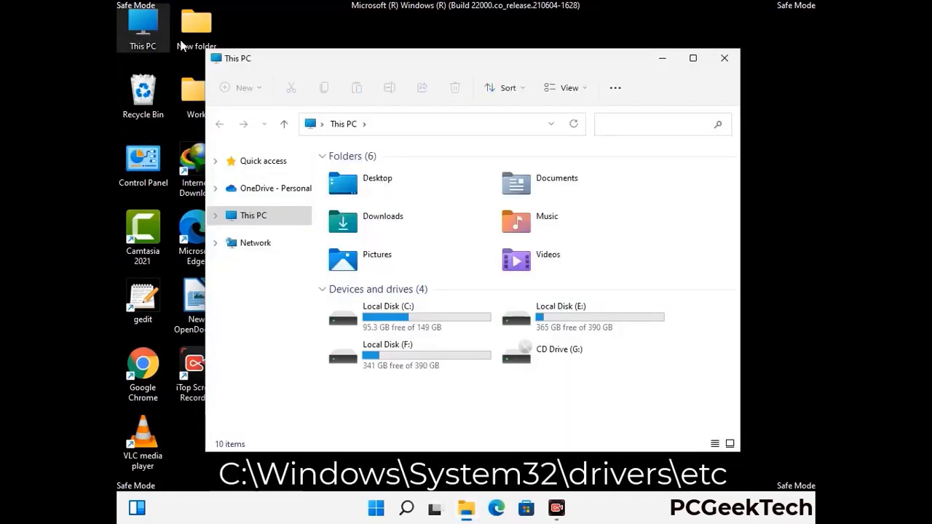
pyautogui.doubleClick(408, 320)
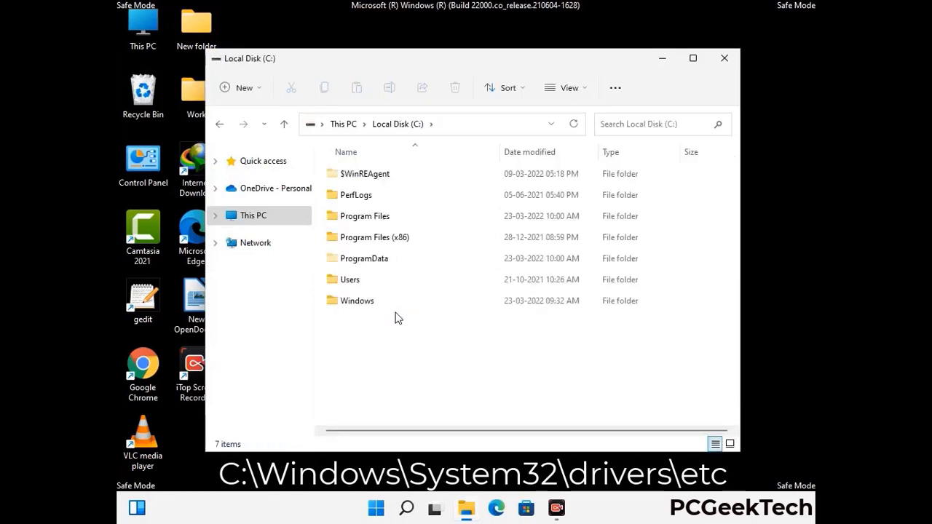
pyautogui.doubleClick(350, 307)
pyautogui.scroll(-6, 465, 312)
pyautogui.scroll(-12, 460, 315)
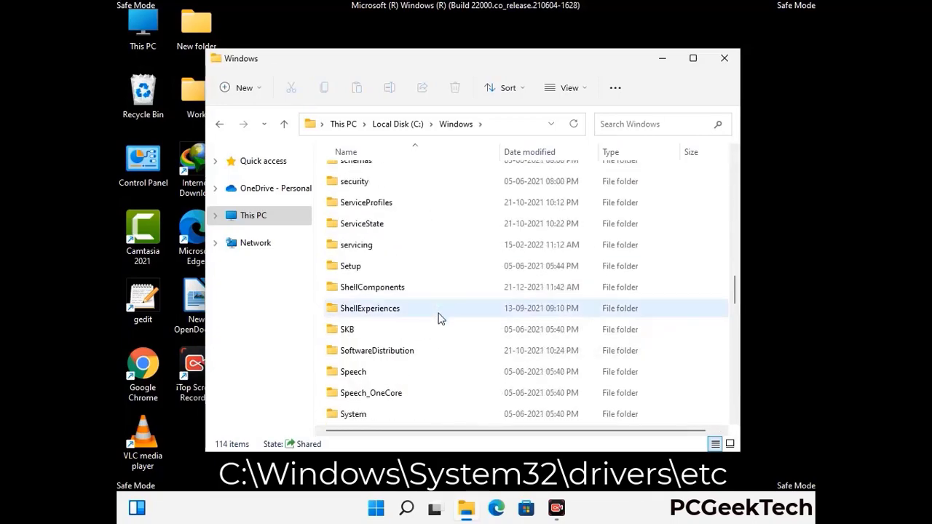
pyautogui.scroll(-3, 439, 318)
pyautogui.doubleClick(357, 308)
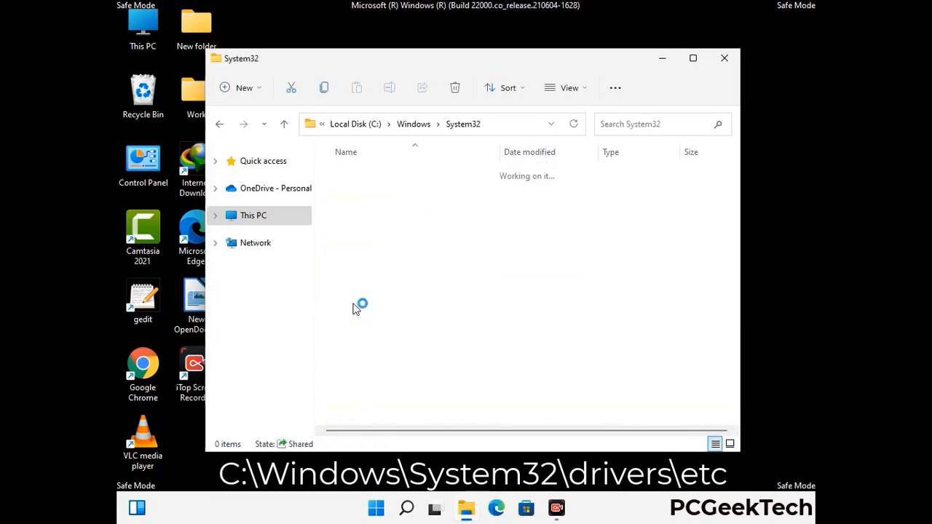
pyautogui.scroll(-5, 401, 317)
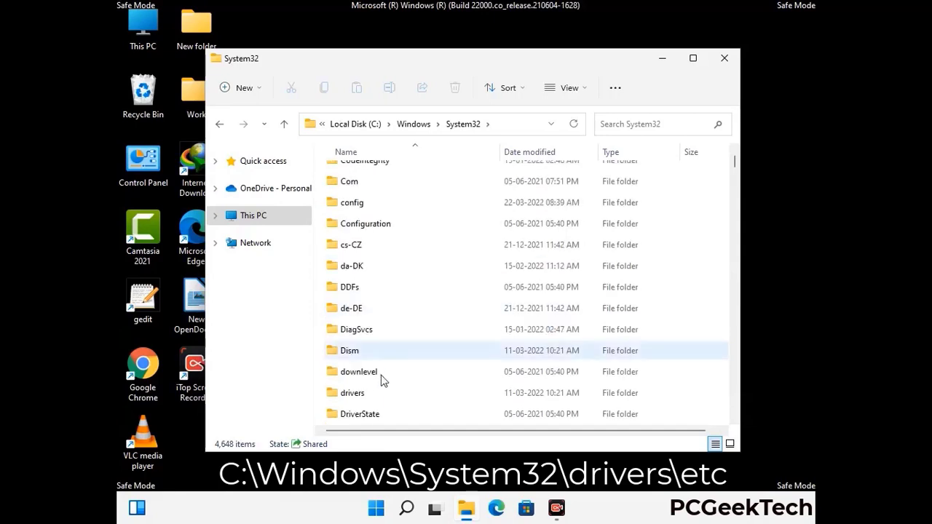
pyautogui.doubleClick(358, 394)
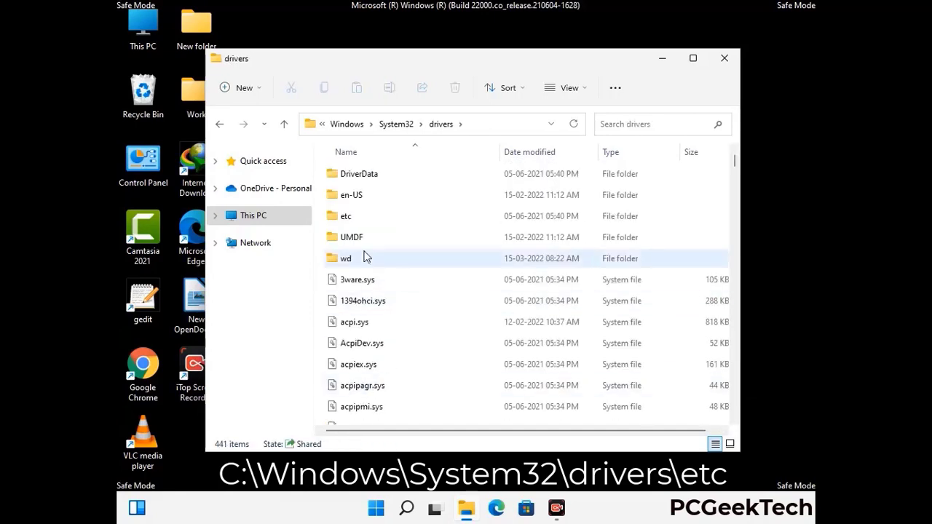
pyautogui.doubleClick(347, 217)
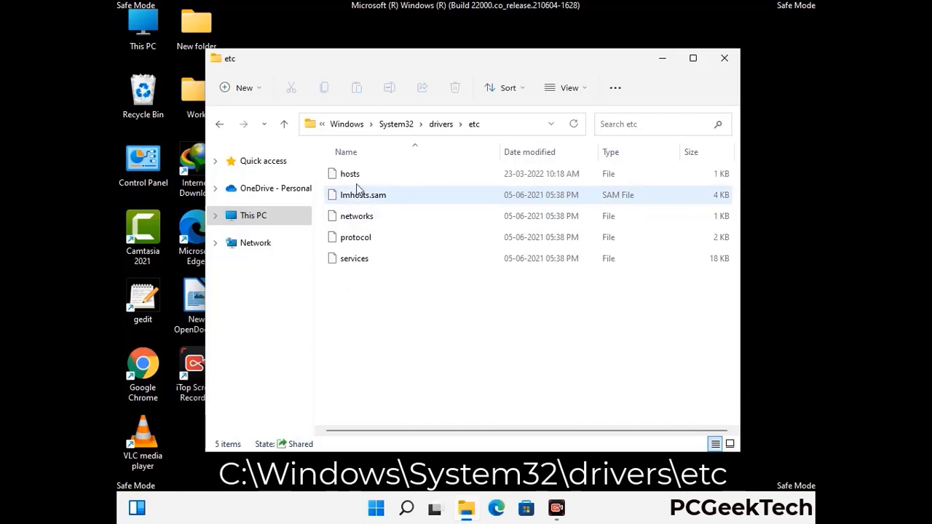
# Open the hosts file with Notepad.
pyautogui.click(353, 176)
pyautogui.doubleClick(357, 183)
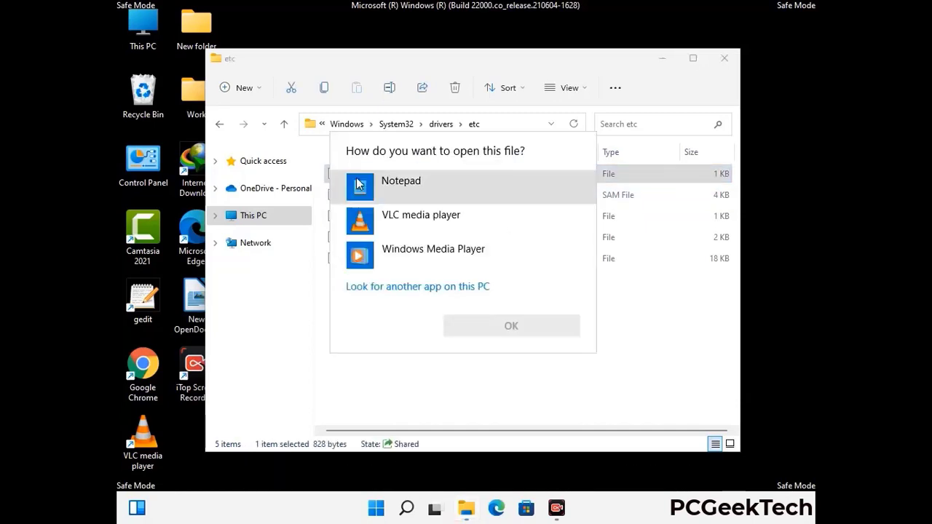
pyautogui.click(422, 186)
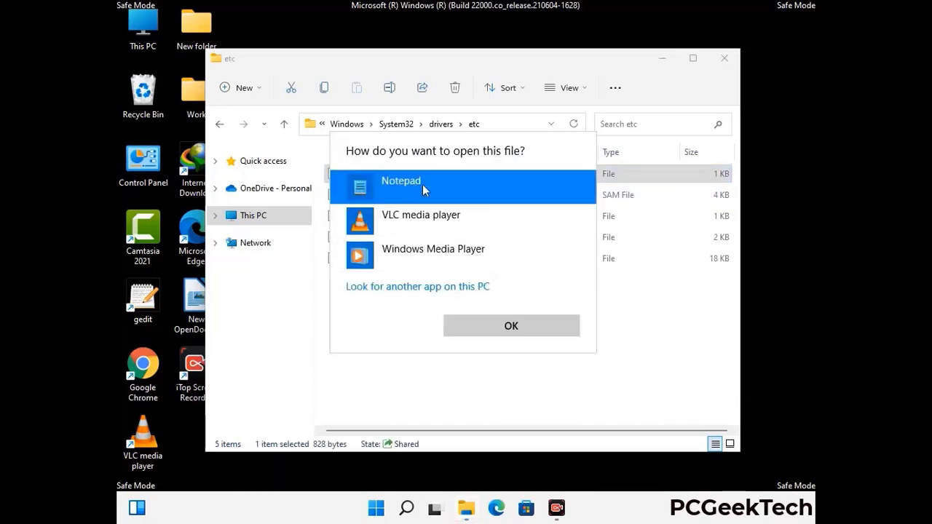
pyautogui.click(512, 328)
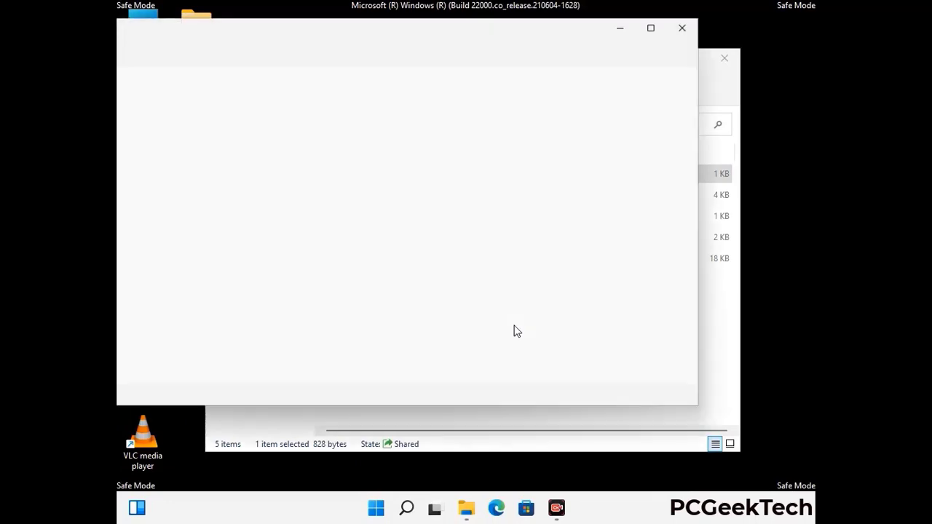
# Add a blank line at the end of the hosts file and save it.
pyautogui.moveTo(445, 42); pyautogui.dragTo(548, 49)
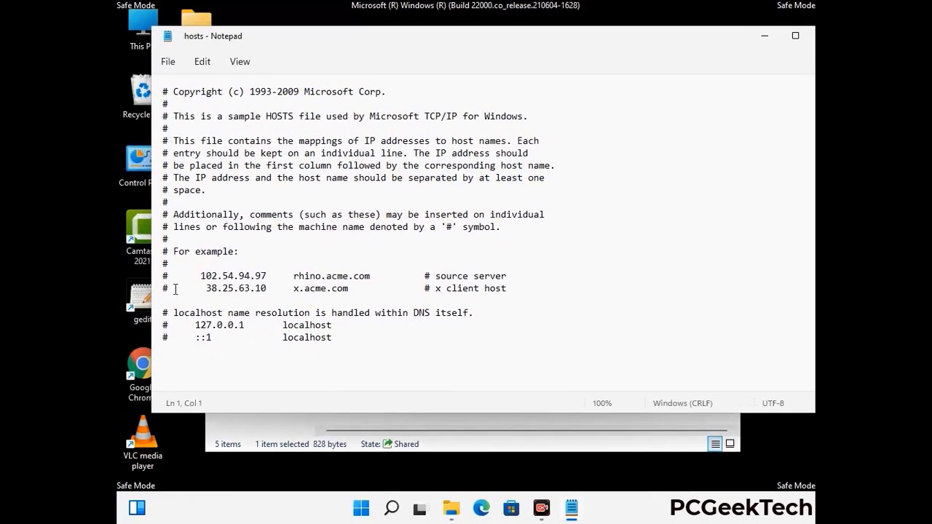
pyautogui.click(349, 342)
pyautogui.press('Return')
pyautogui.scroll(-1, 219, 339)
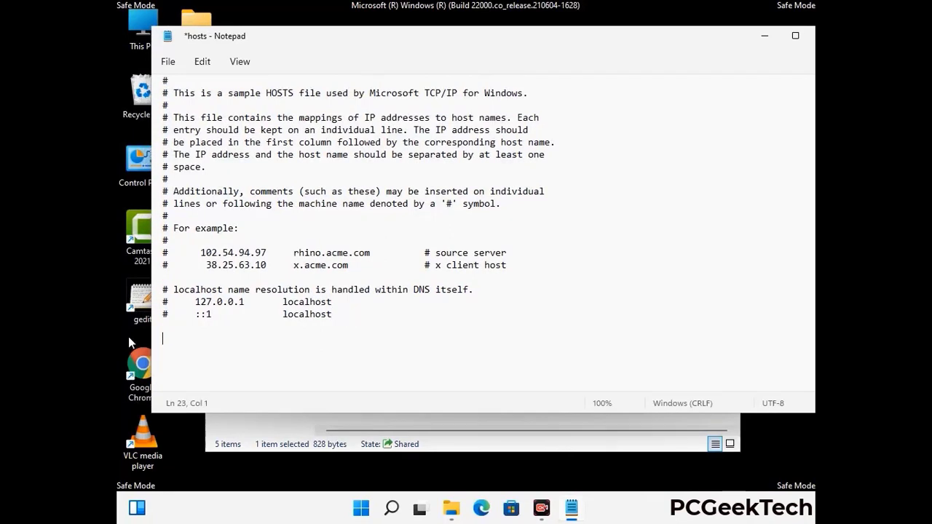
pyautogui.click(168, 63)
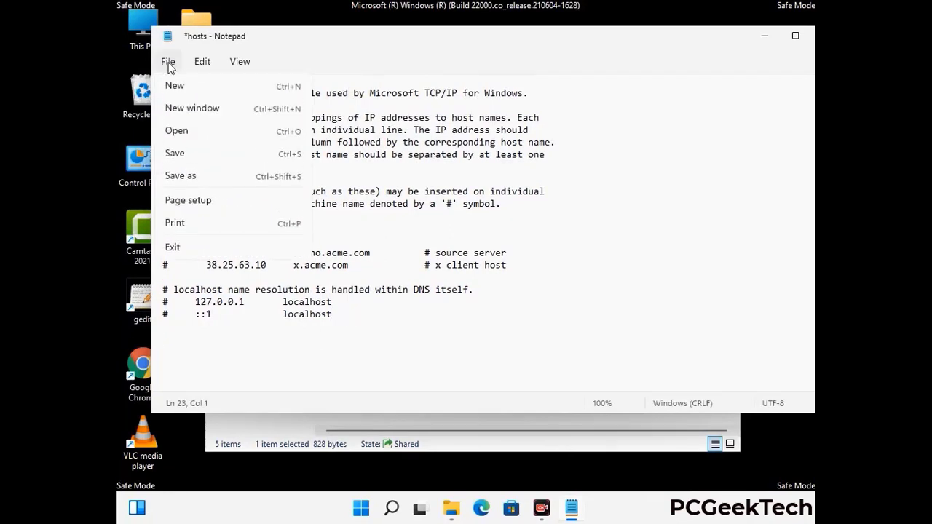
pyautogui.click(175, 156)
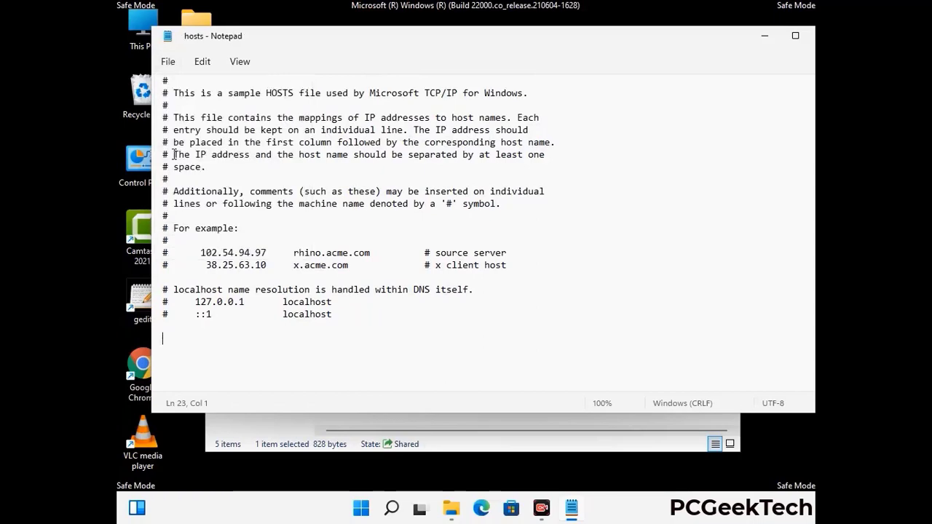
# Close Notepad and the etc folder window.
pyautogui.moveTo(703, 42); pyautogui.dragTo(599, 45)
pyautogui.click(718, 42)
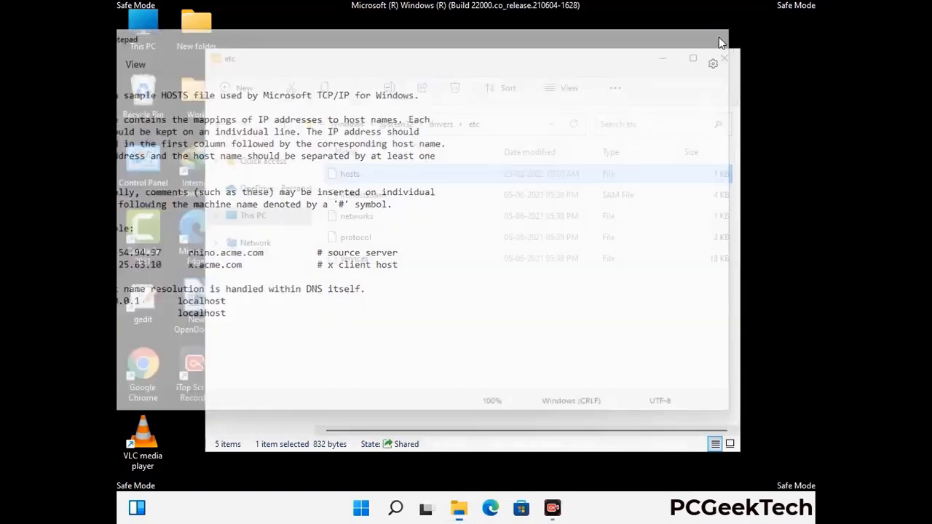
pyautogui.click(725, 56)
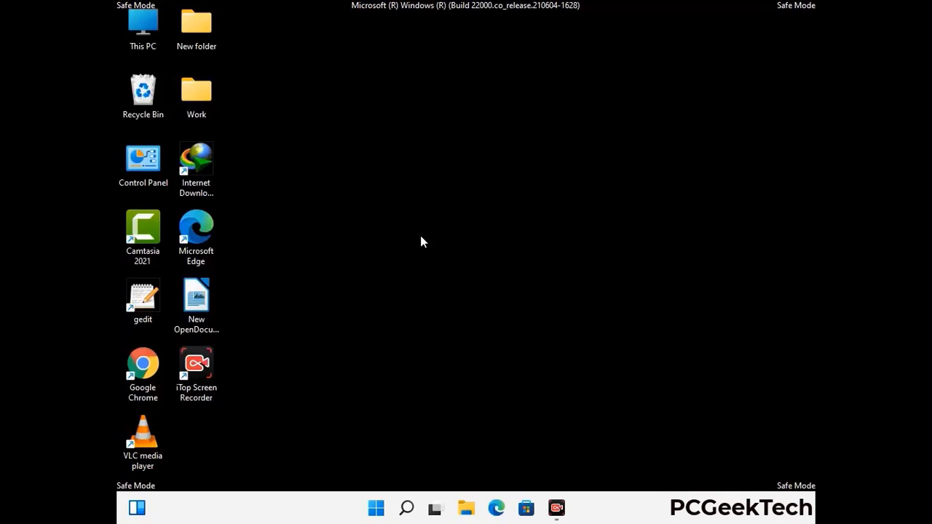
# Open the roaming AppData folder by running %appdata%.
pyautogui.press('super+r')
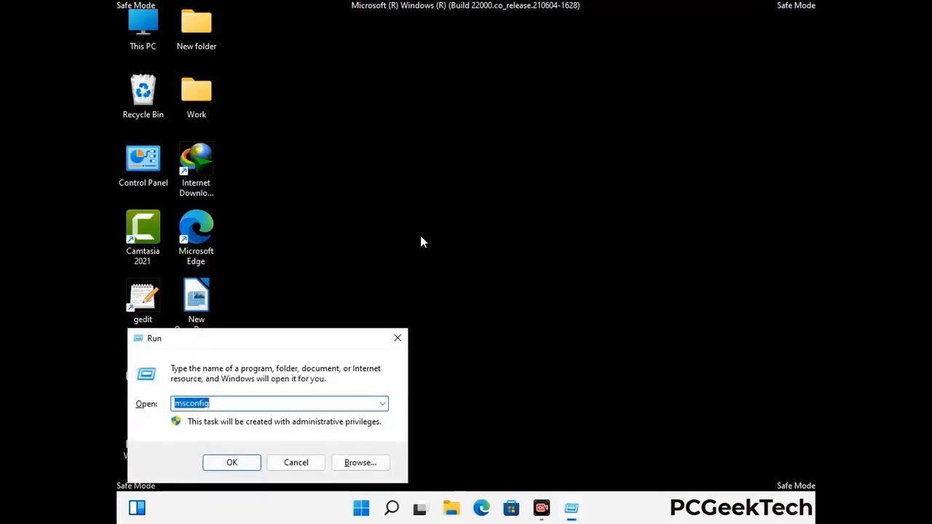
pyautogui.moveTo(266, 333); pyautogui.dragTo(433, 145)
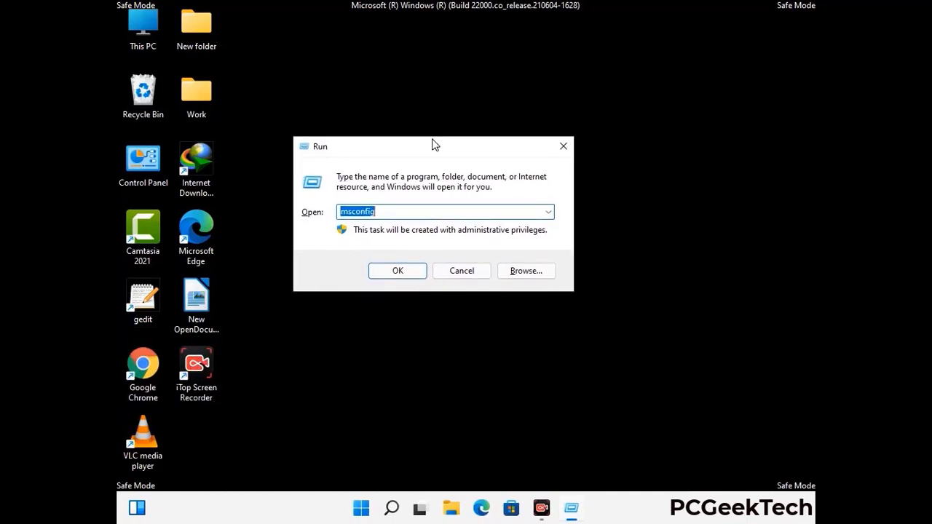
pyautogui.write('%')
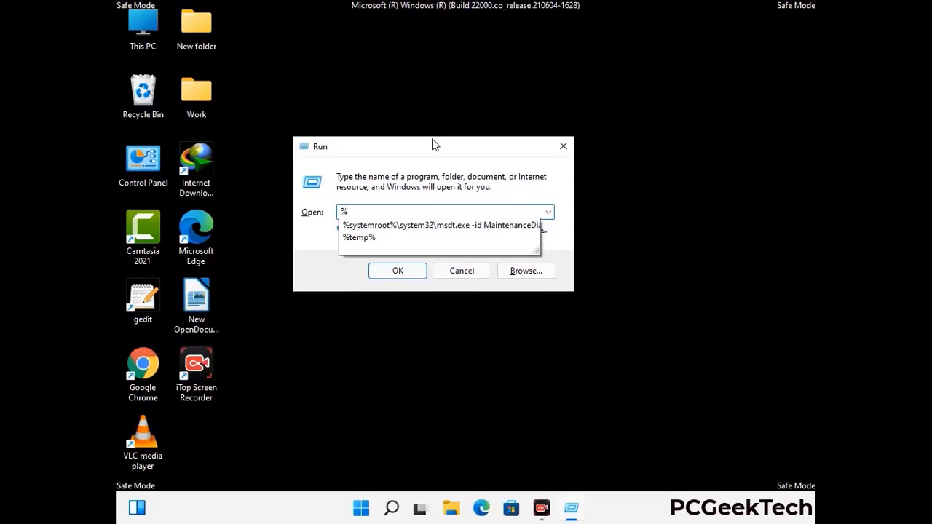
pyautogui.write('appdata%')
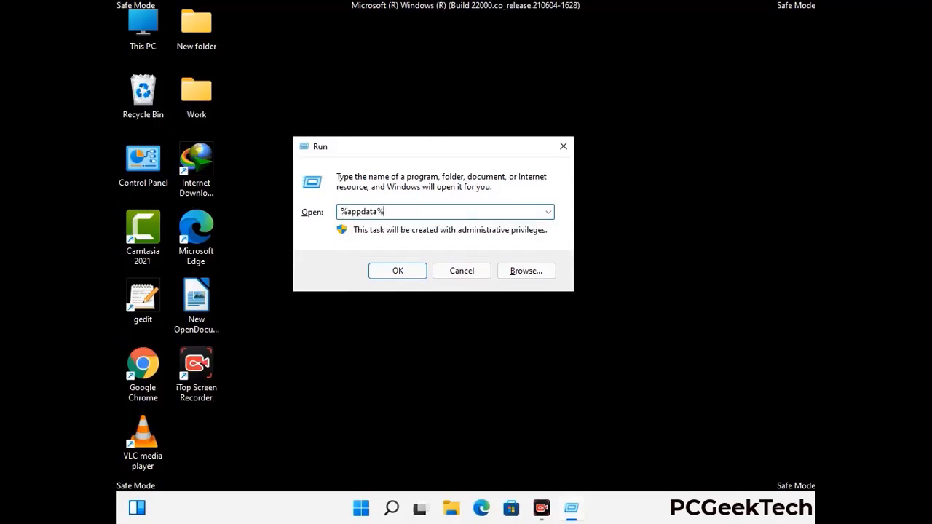
pyautogui.press('Return')
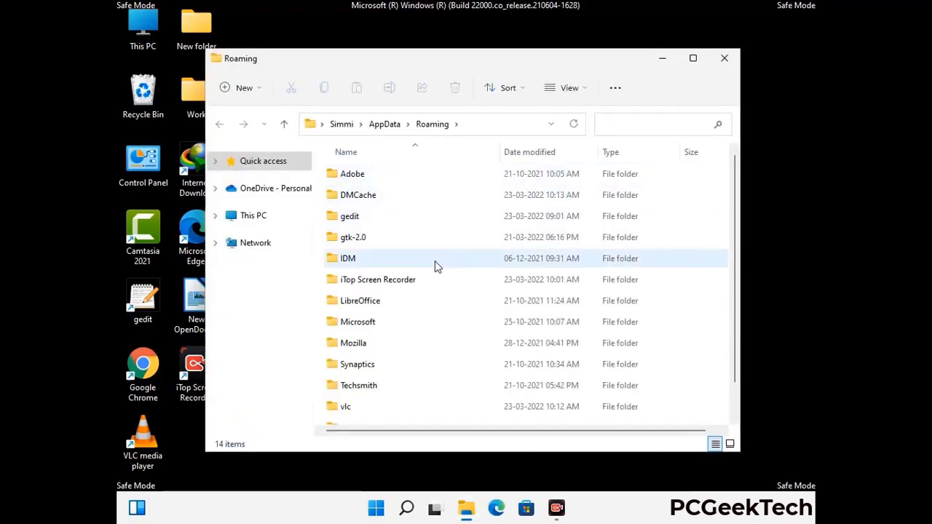
# Delete the Zoom folder from AppData\Roaming and close the window.
pyautogui.scroll(-1, 436, 262)
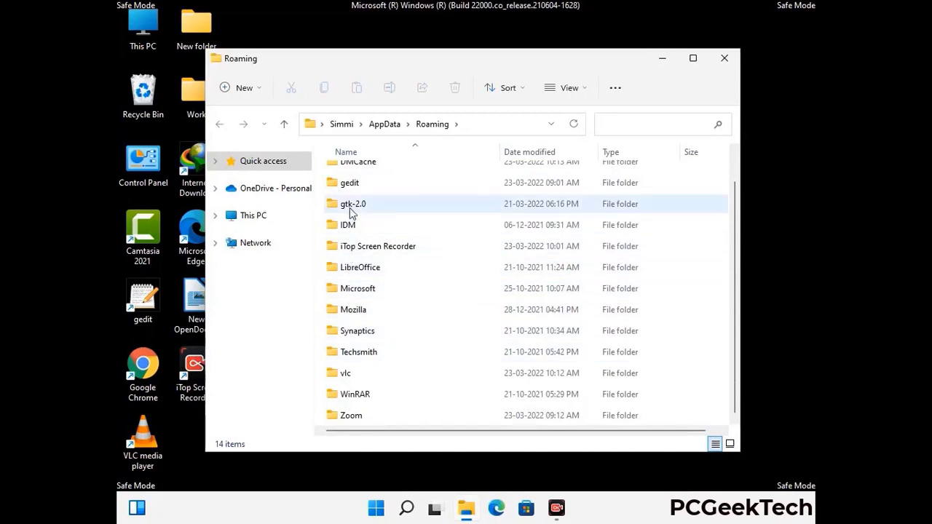
pyautogui.scroll(1, 357, 211)
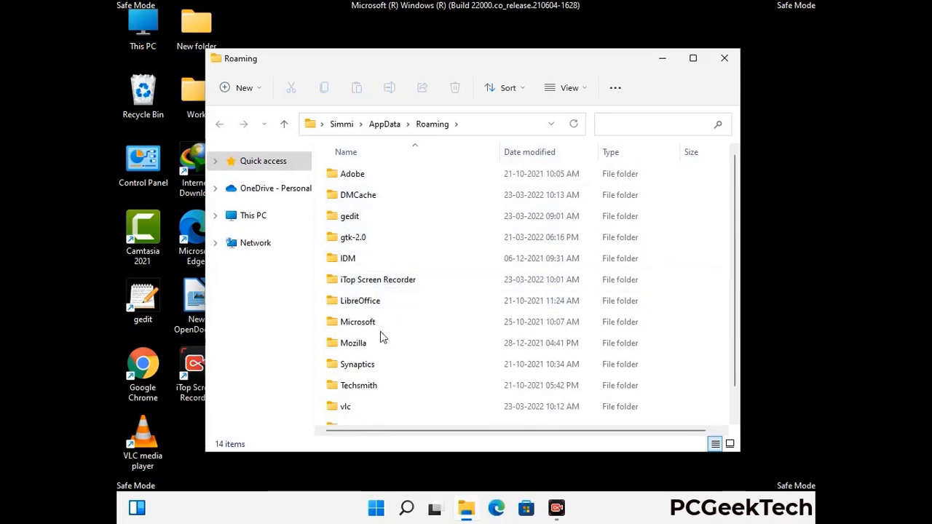
pyautogui.scroll(-1, 380, 340)
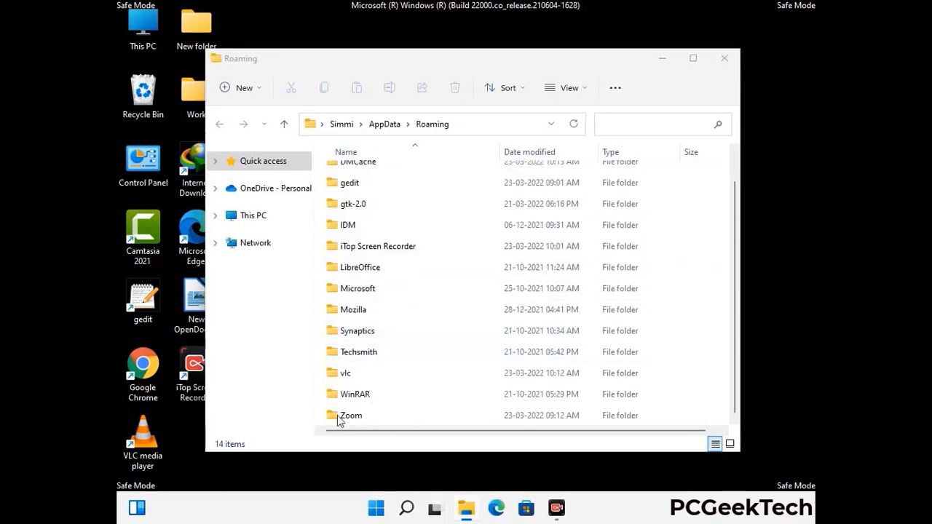
pyautogui.click(521, 412)
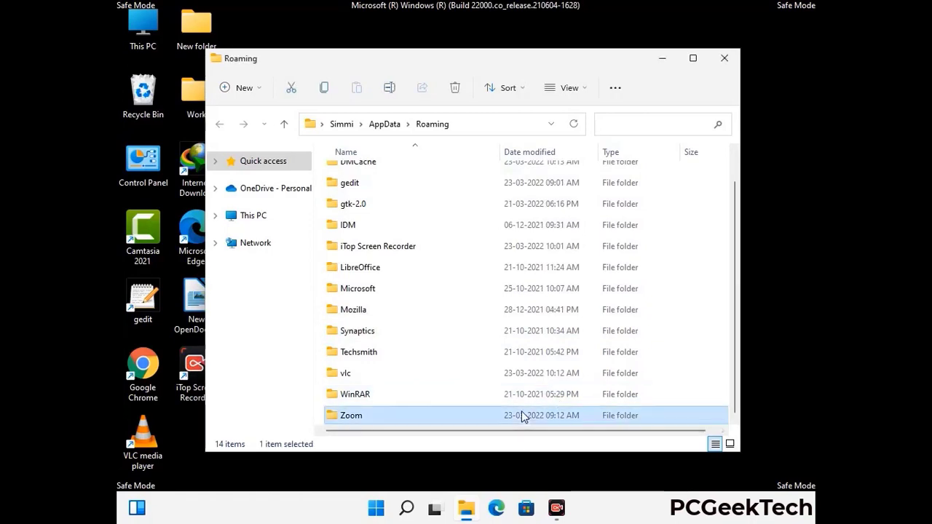
pyautogui.click(455, 88)
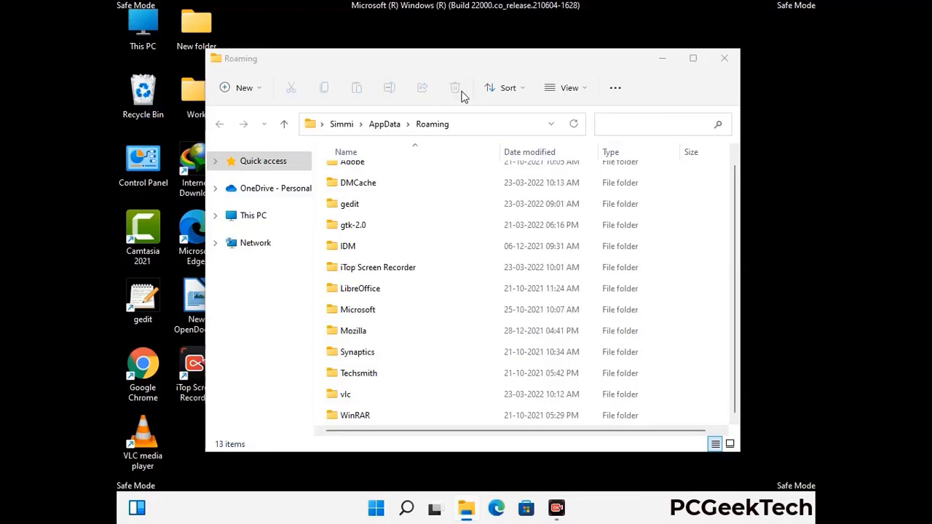
pyautogui.click(723, 64)
pyautogui.click(723, 59)
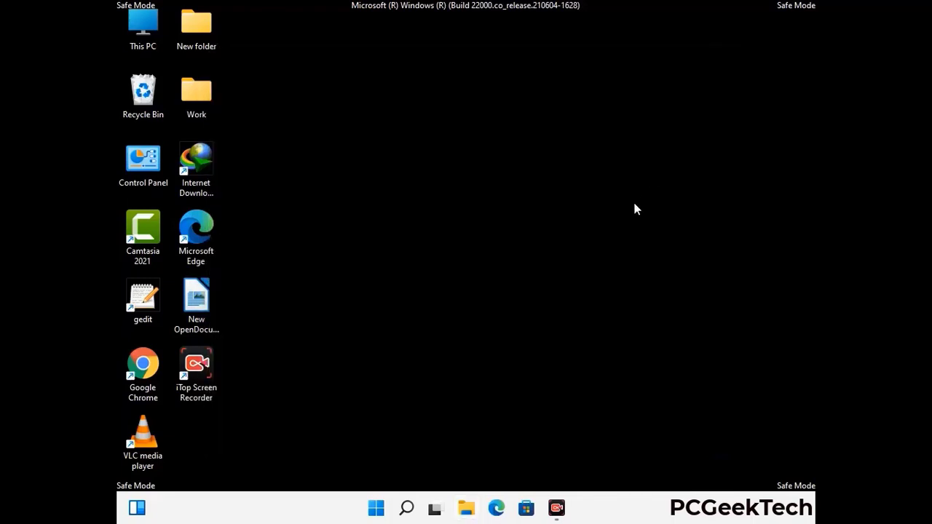
# Open the local AppData folder by running %LocalAppData%.
pyautogui.press('super+r')
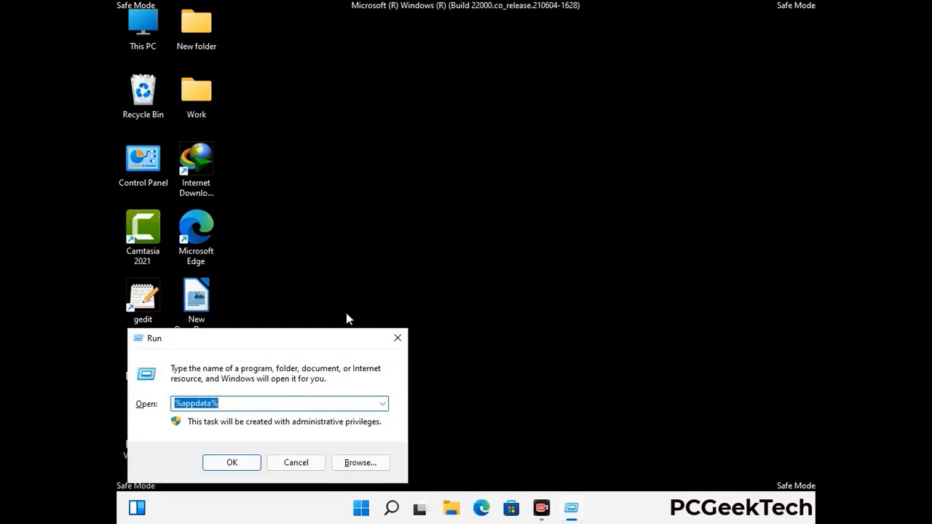
pyautogui.moveTo(292, 352); pyautogui.dragTo(489, 189)
pyautogui.write('%Local')
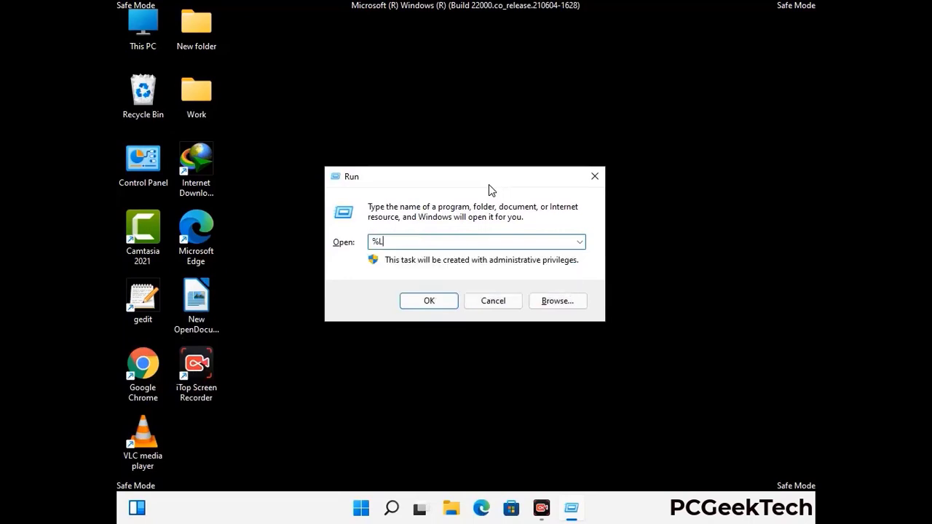
pyautogui.write('App')
pyautogui.press('Return')
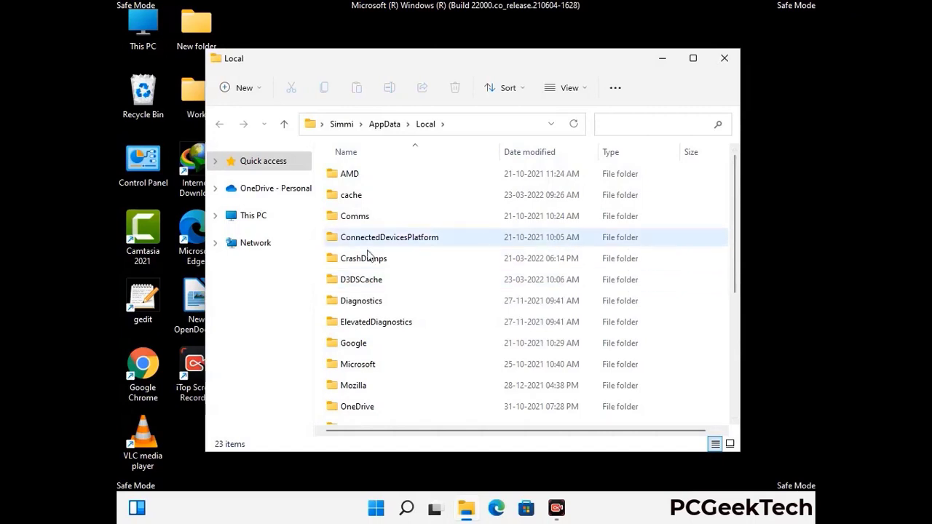
# Delete the Mozilla folder from AppData\Local and close the window.
pyautogui.scroll(-1, 389, 313)
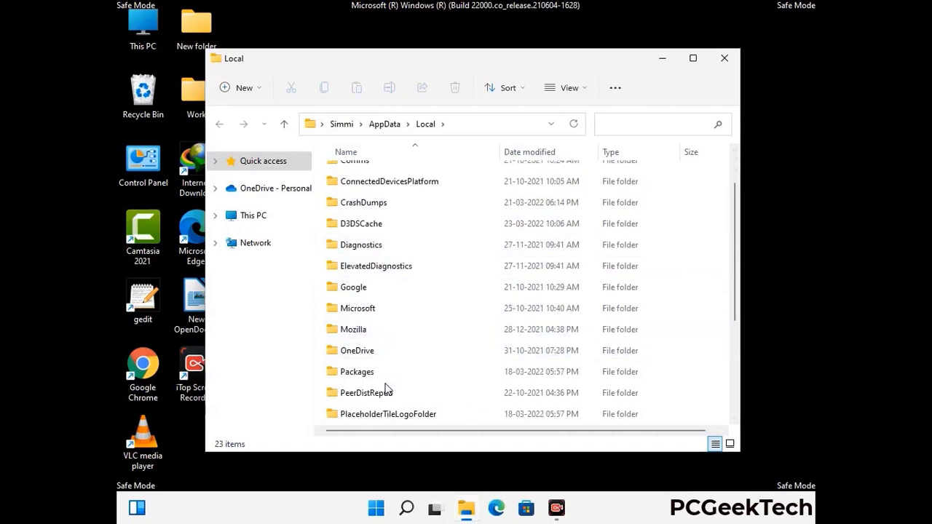
pyautogui.click(362, 332)
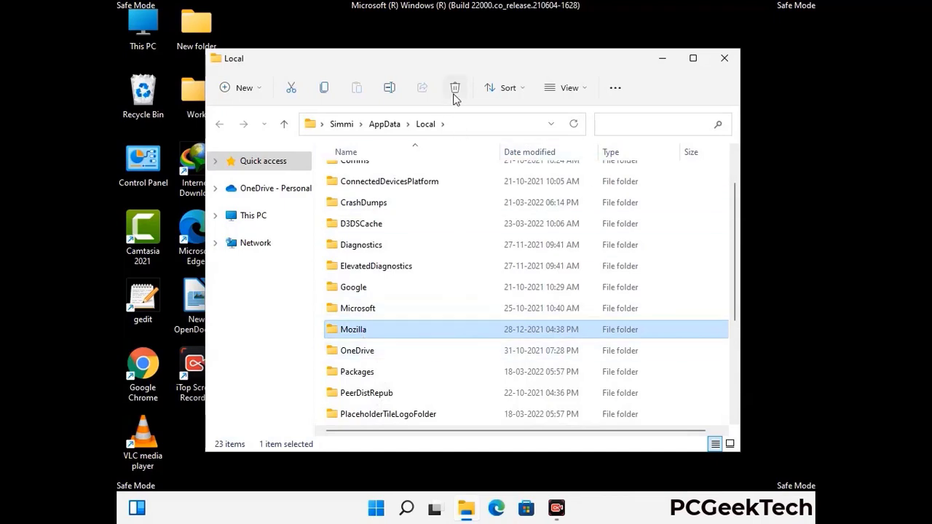
pyautogui.press('Tab')
pyautogui.click(455, 89)
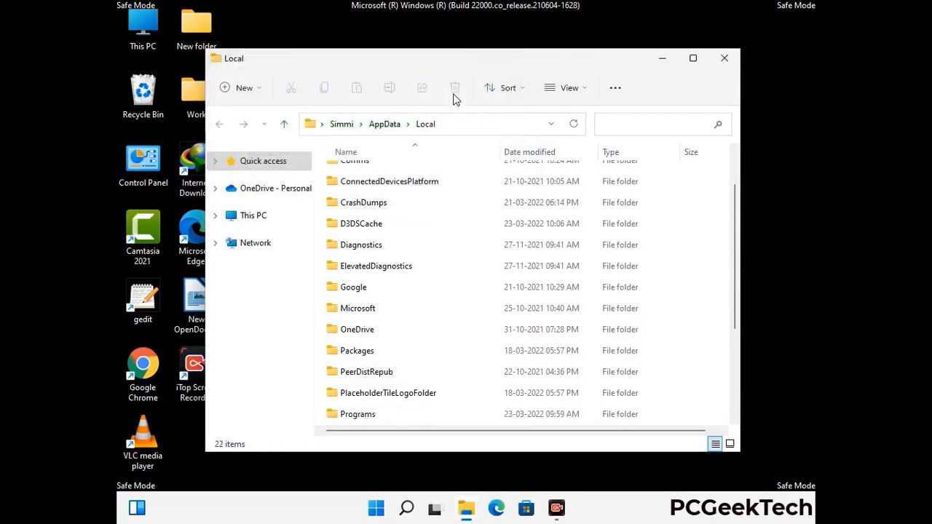
pyautogui.click(725, 66)
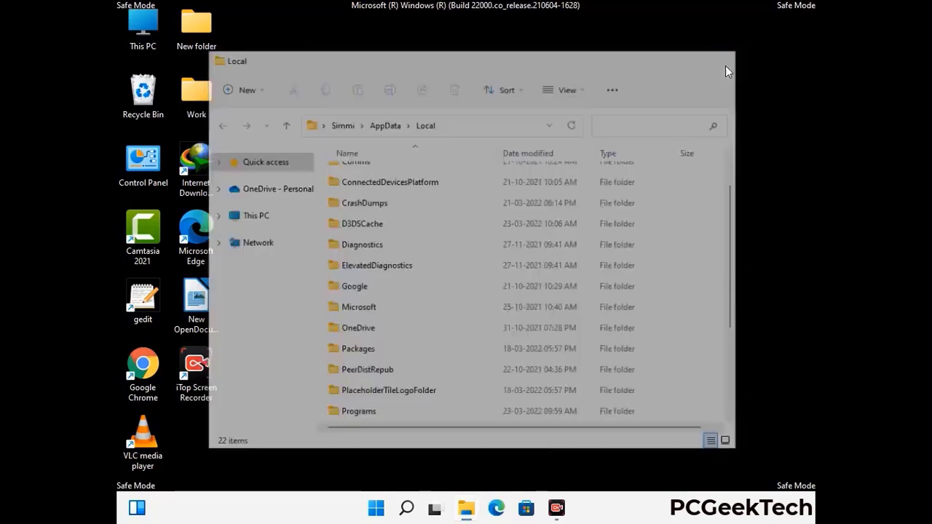
# Open the ProgramData folder by running %ProgramData%.
pyautogui.press('super+r')
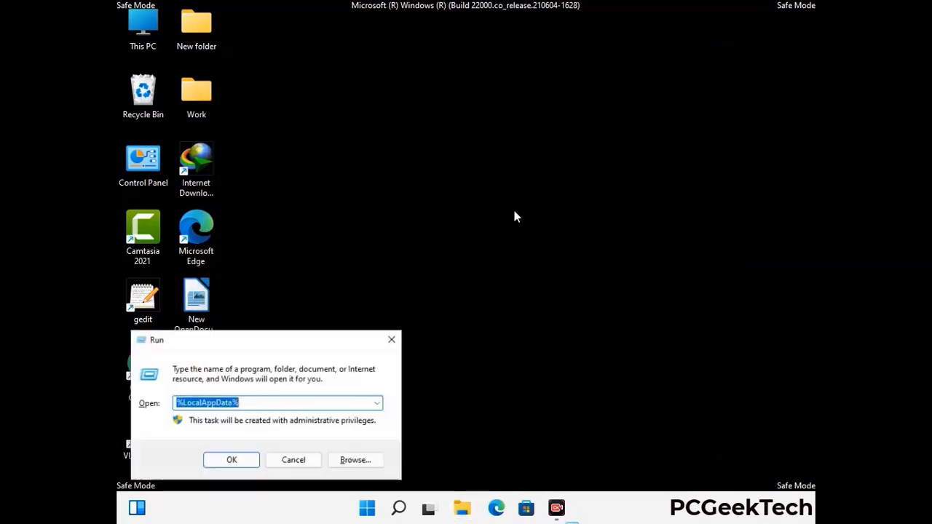
pyautogui.moveTo(237, 344); pyautogui.dragTo(426, 192)
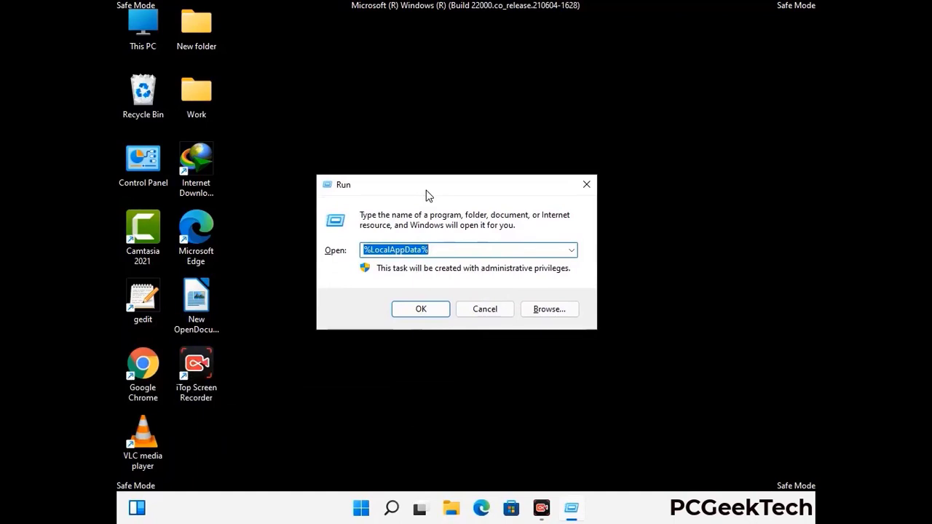
pyautogui.write('%')
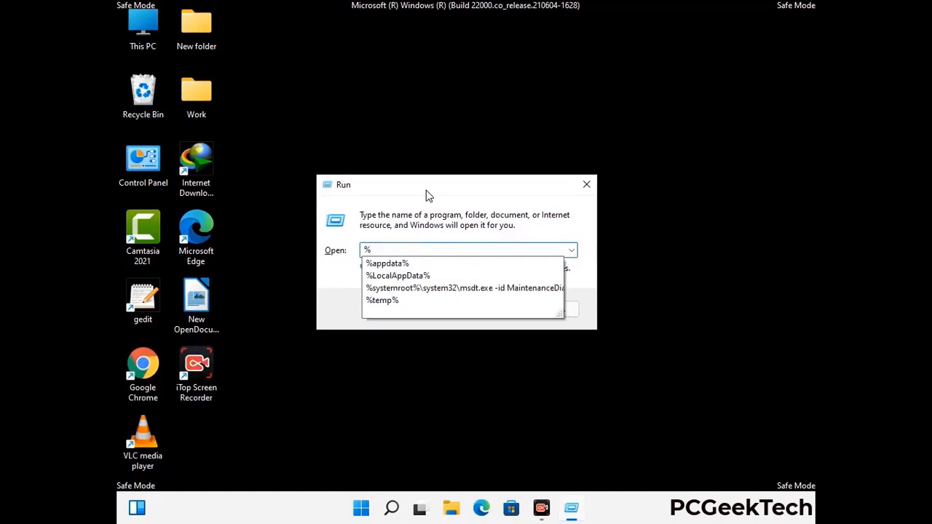
pyautogui.write('ProgramData%')
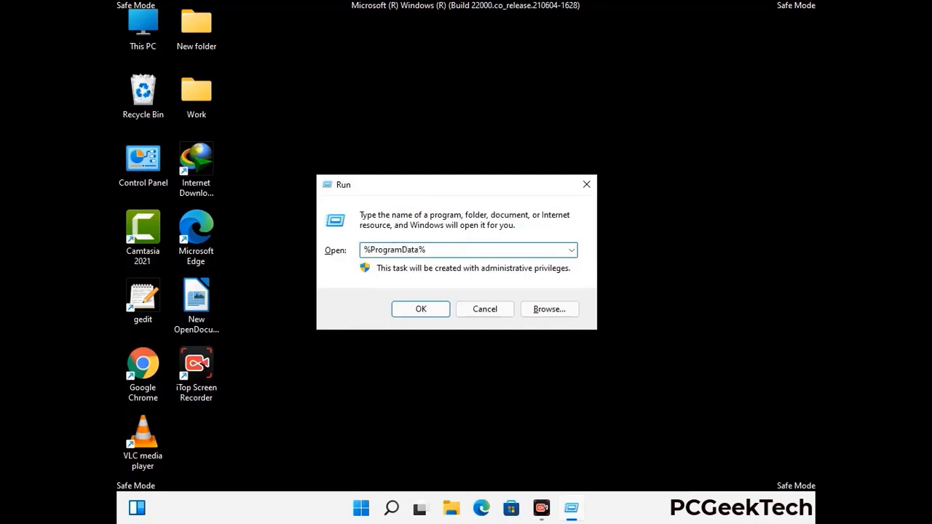
pyautogui.press('Return')
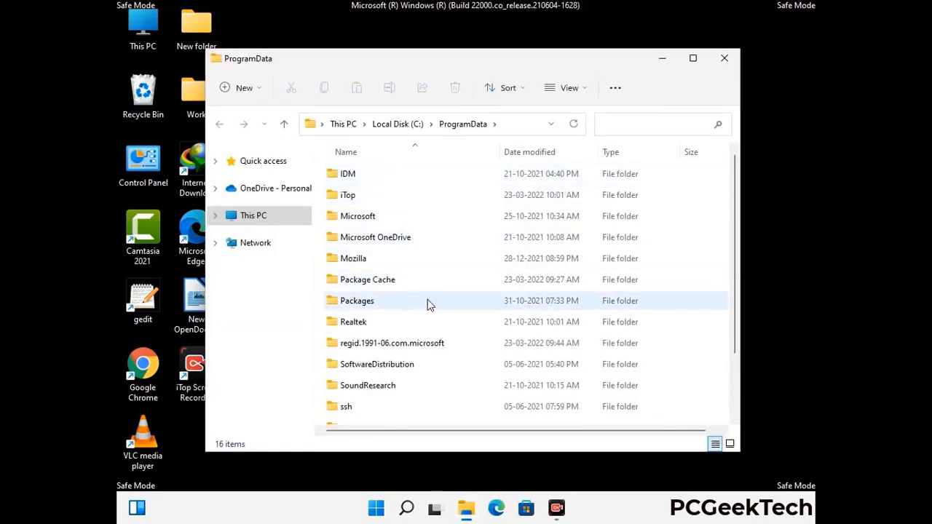
# Delete the Mozilla folder from ProgramData and close the window.
pyautogui.scroll(-1, 427, 306)
pyautogui.scroll(-1, 426, 309)
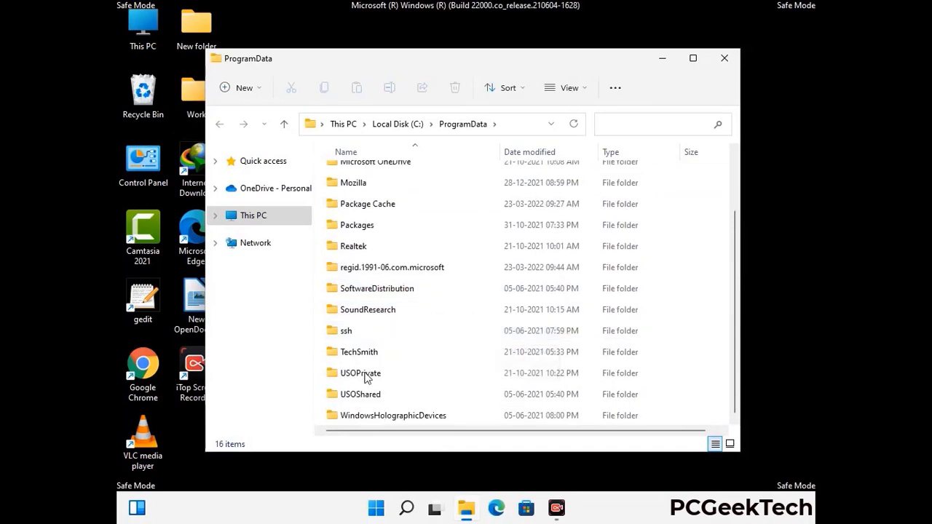
pyautogui.click(358, 184)
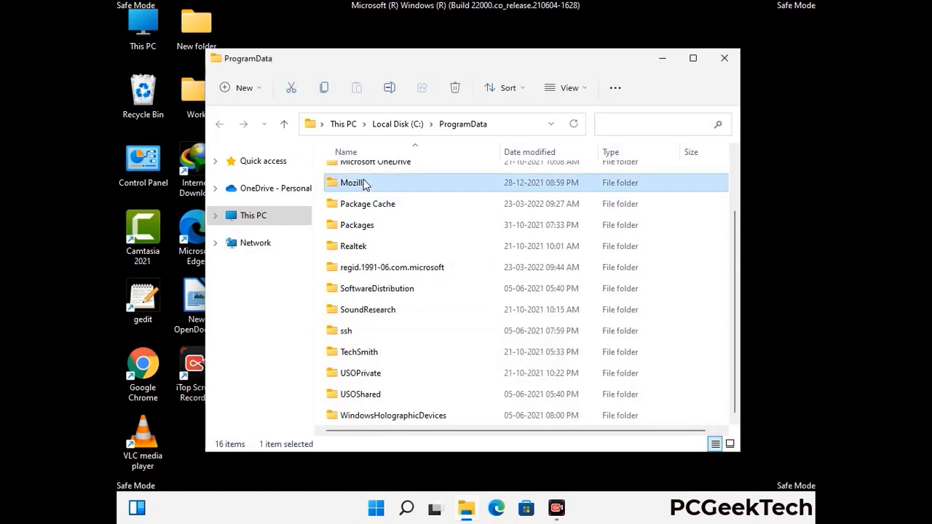
pyautogui.click(456, 88)
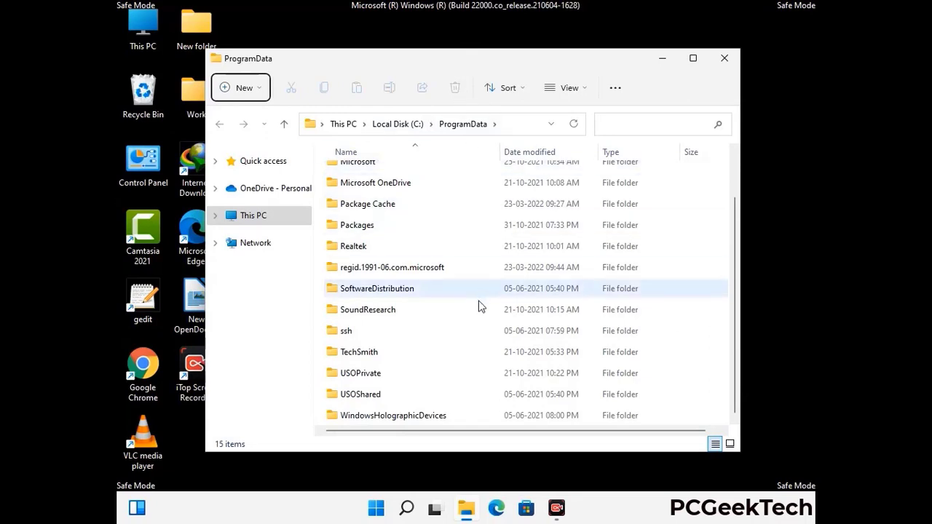
pyautogui.scroll(1, 478, 306)
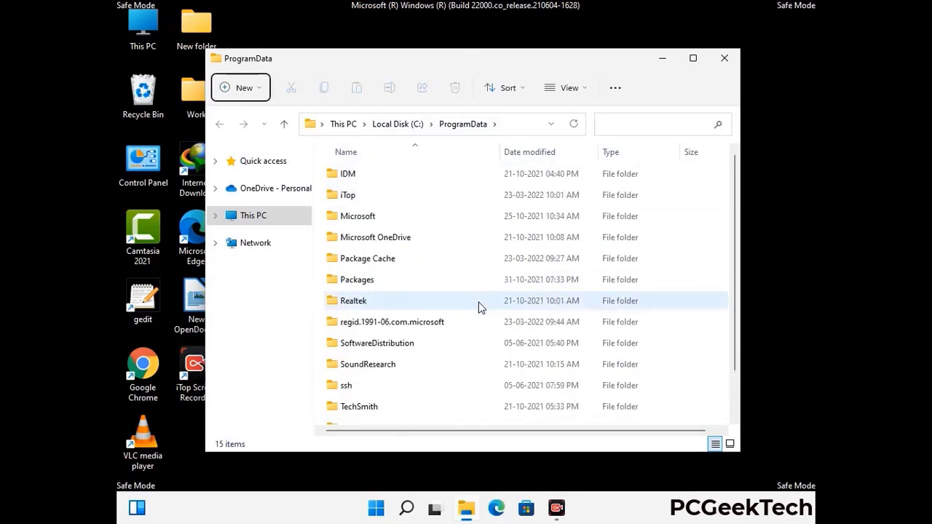
pyautogui.click(731, 61)
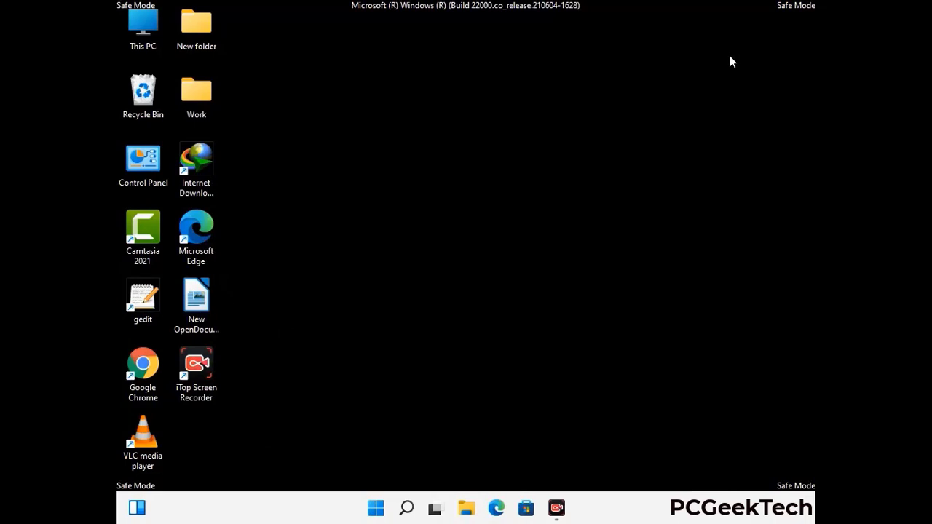
pyautogui.press('super+r')
pyautogui.moveTo(305, 338); pyautogui.dragTo(485, 186)
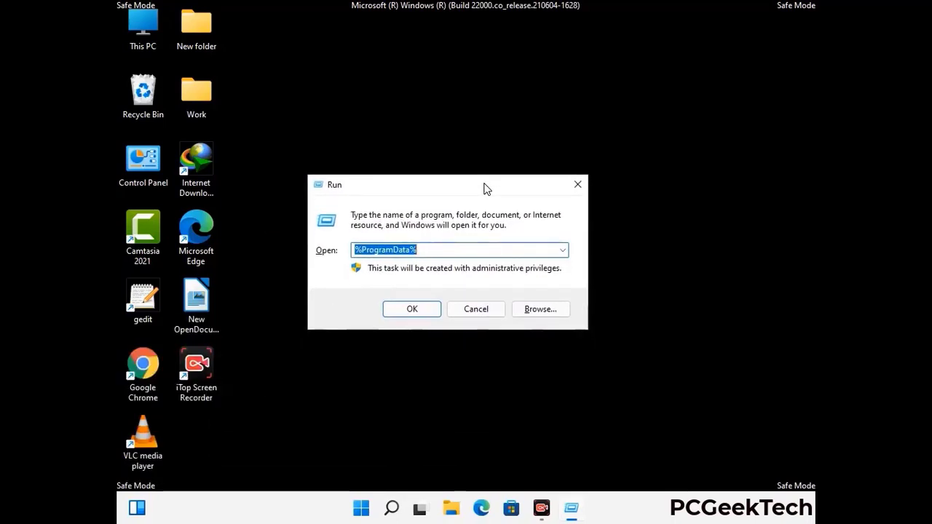
pyautogui.write('%Wi')
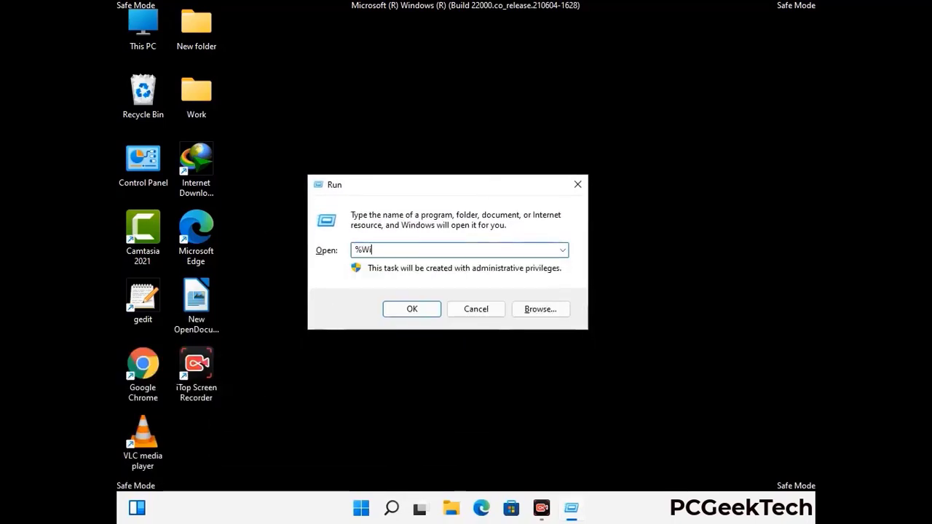
pyautogui.write('nDir%')
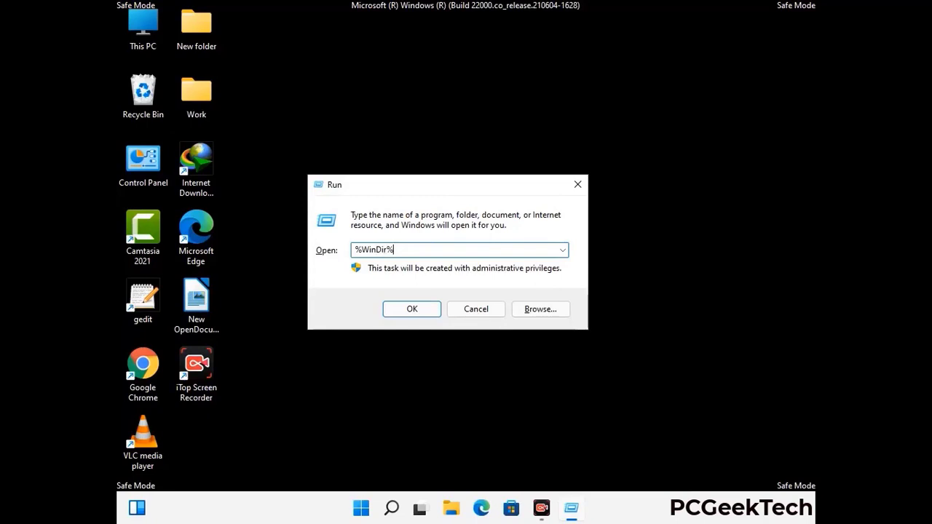
pyautogui.press('Return')
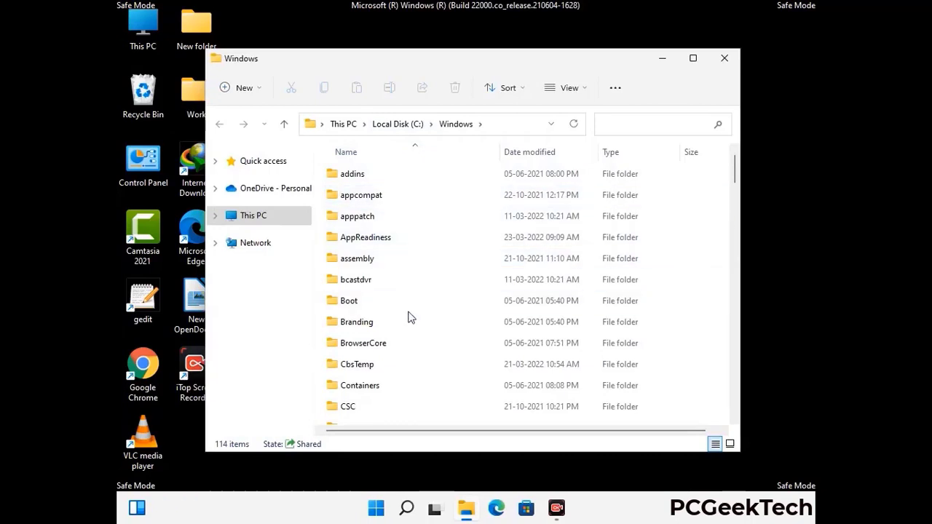
pyautogui.scroll(-1, 409, 321)
pyautogui.scroll(-2, 410, 324)
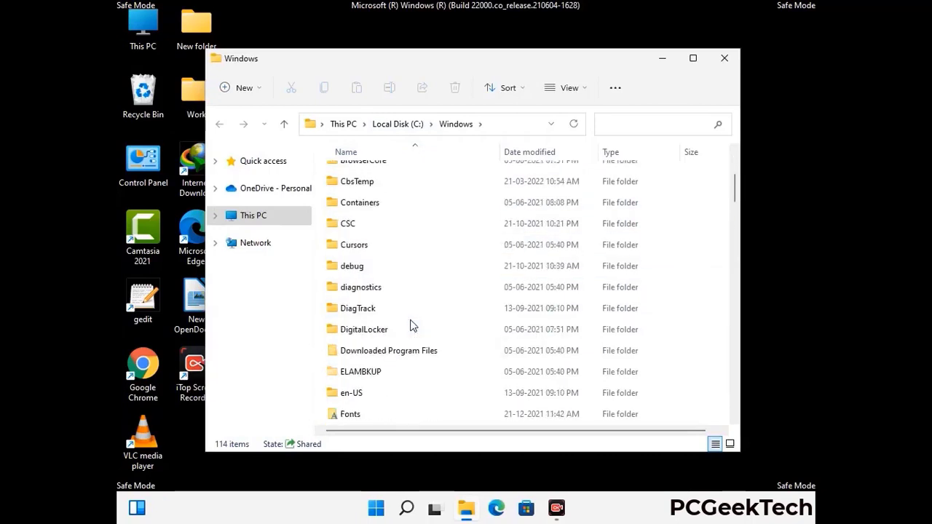
pyautogui.scroll(-1, 411, 327)
pyautogui.scroll(-5, 409, 327)
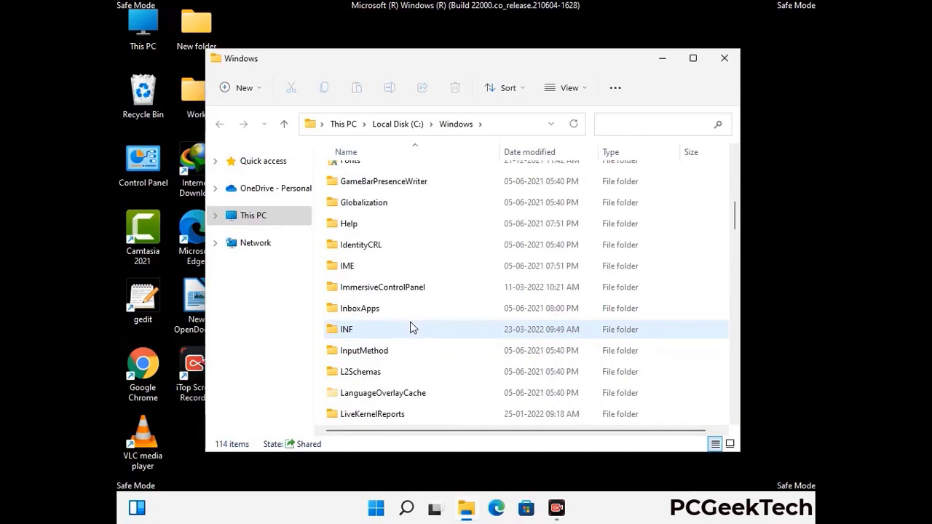
pyautogui.scroll(-4, 410, 328)
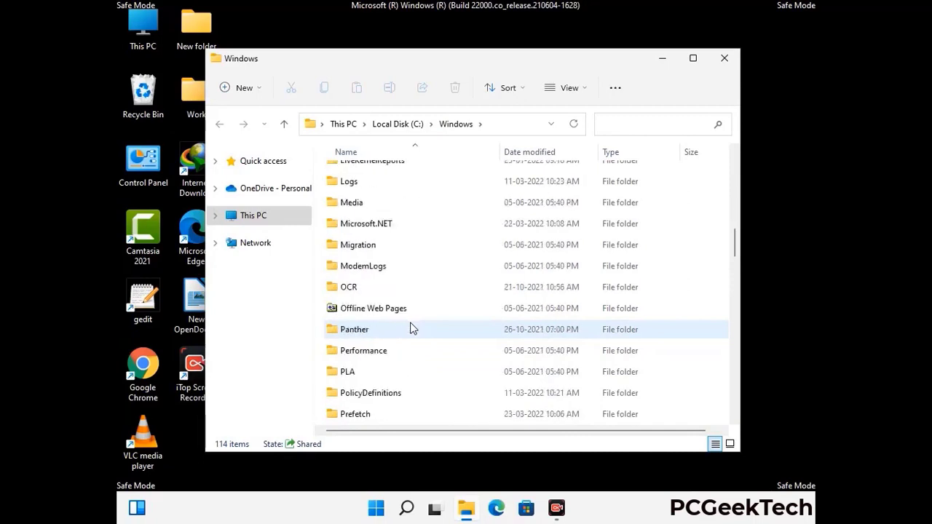
pyautogui.scroll(-6, 410, 327)
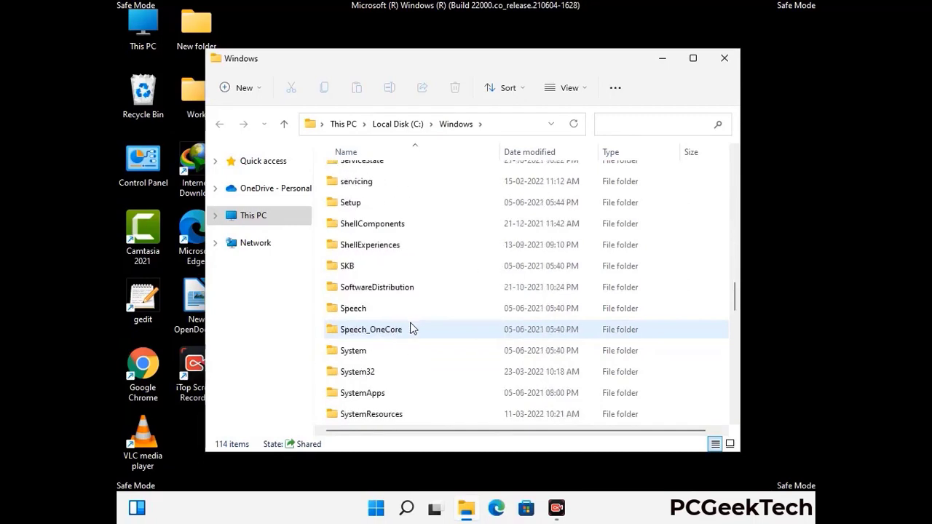
pyautogui.scroll(-7, 410, 328)
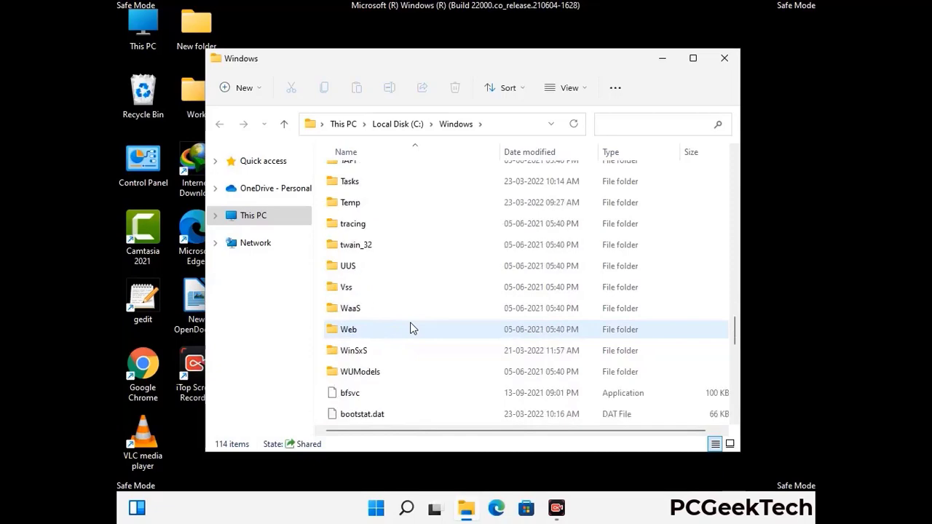
pyautogui.scroll(-8, 410, 328)
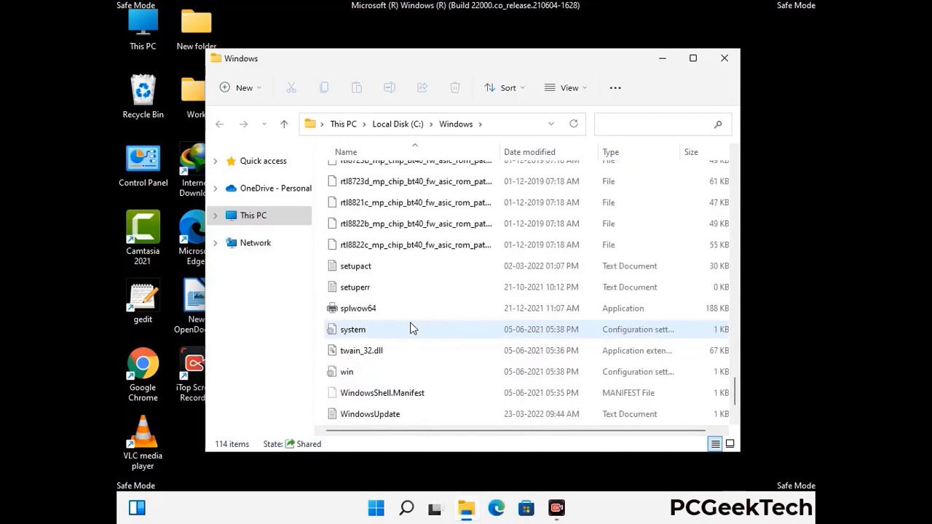
pyautogui.scroll(14, 410, 328)
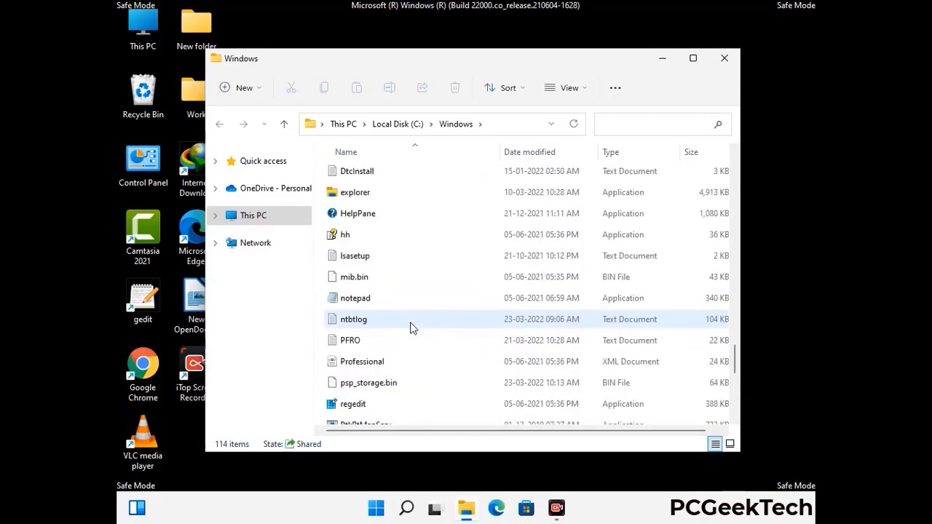
pyautogui.scroll(3, 410, 327)
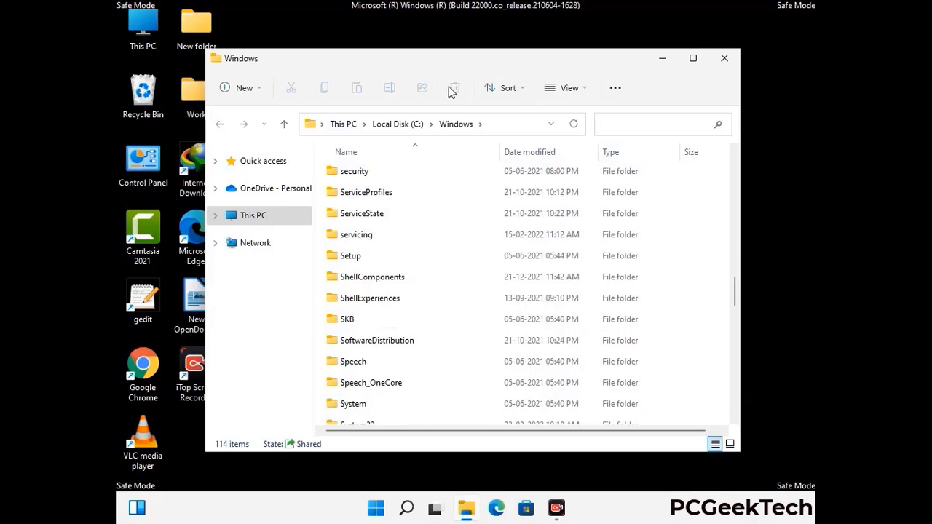
pyautogui.click(730, 61)
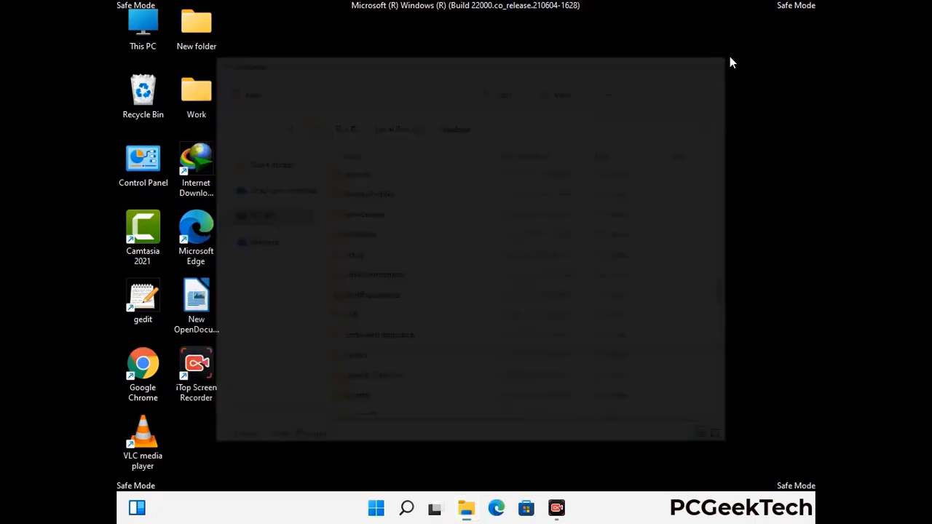
# Open the user's Temp folder by running %temp%.
pyautogui.press('super+r')
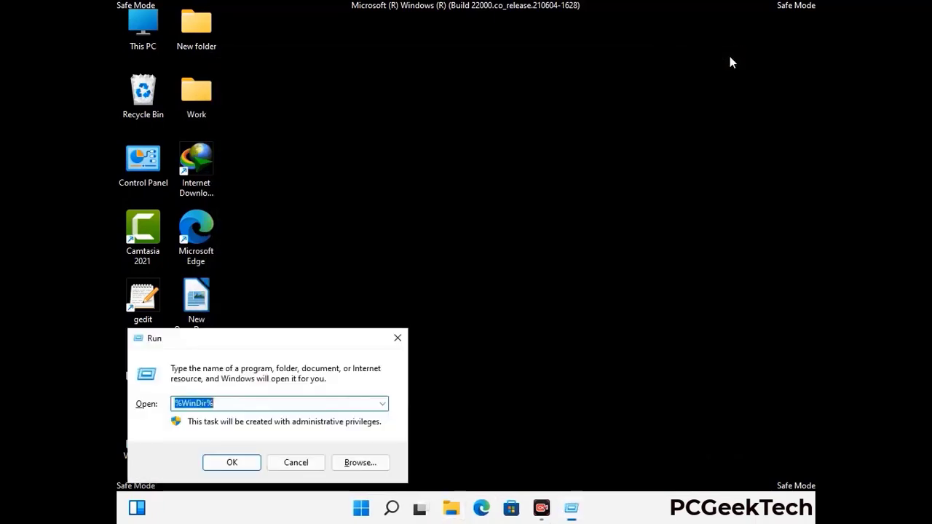
pyautogui.moveTo(308, 343); pyautogui.dragTo(528, 123)
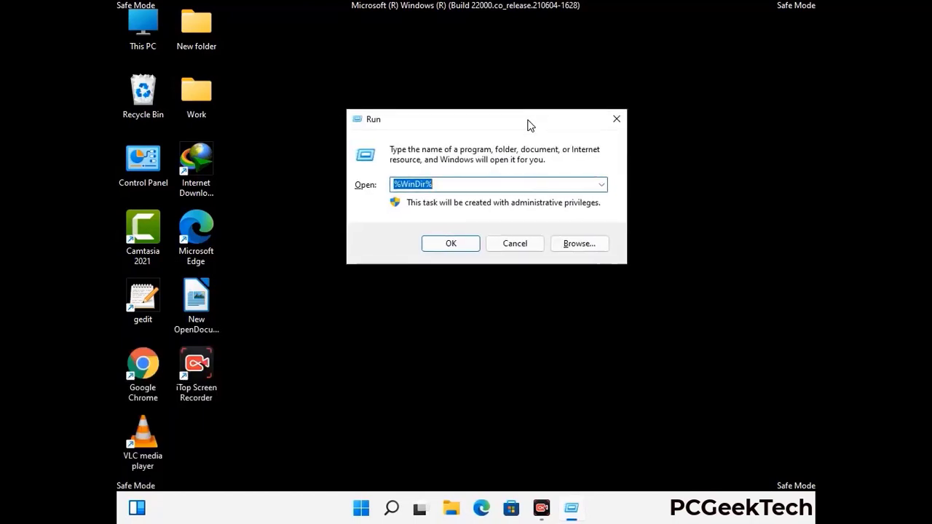
pyautogui.write('%temp%')
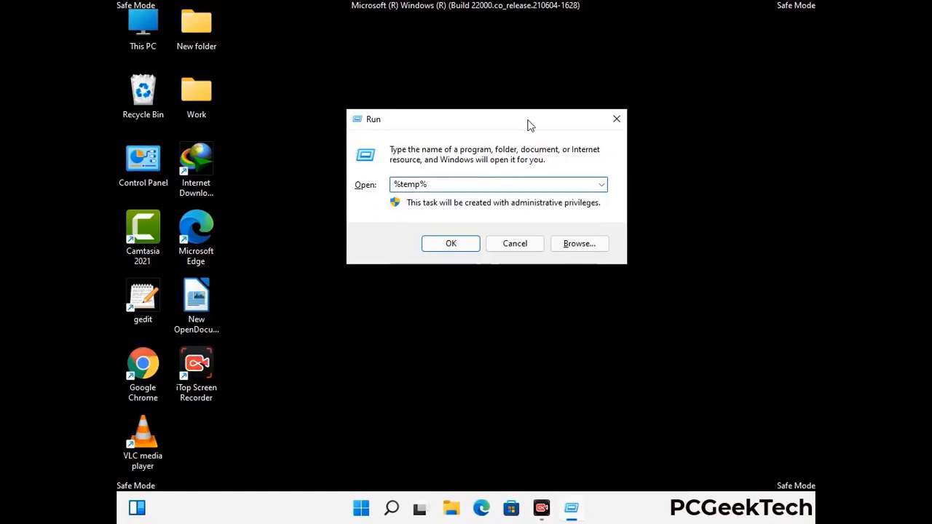
pyautogui.click(466, 243)
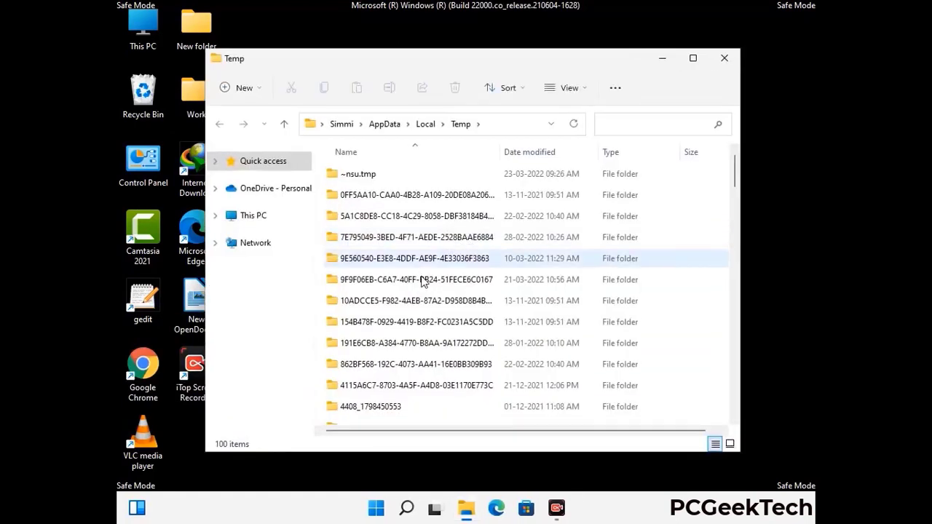
# Select all 100 temp items, delete them, and close the window.
pyautogui.click(421, 281)
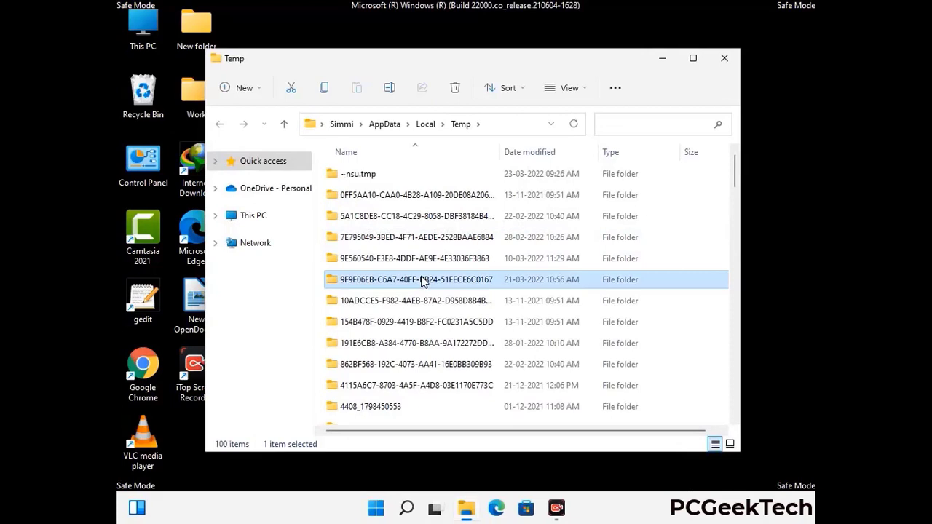
pyautogui.hotkey('ctrl', 'a')
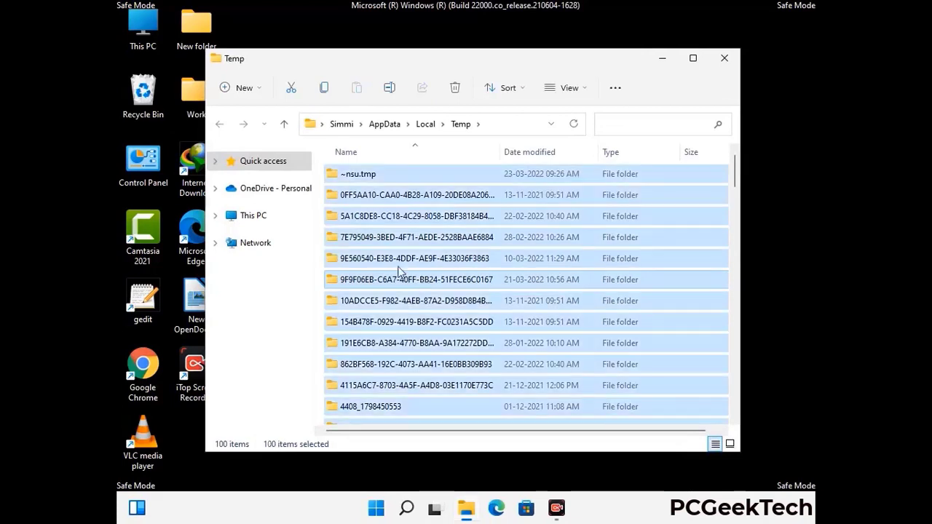
pyautogui.click(456, 88)
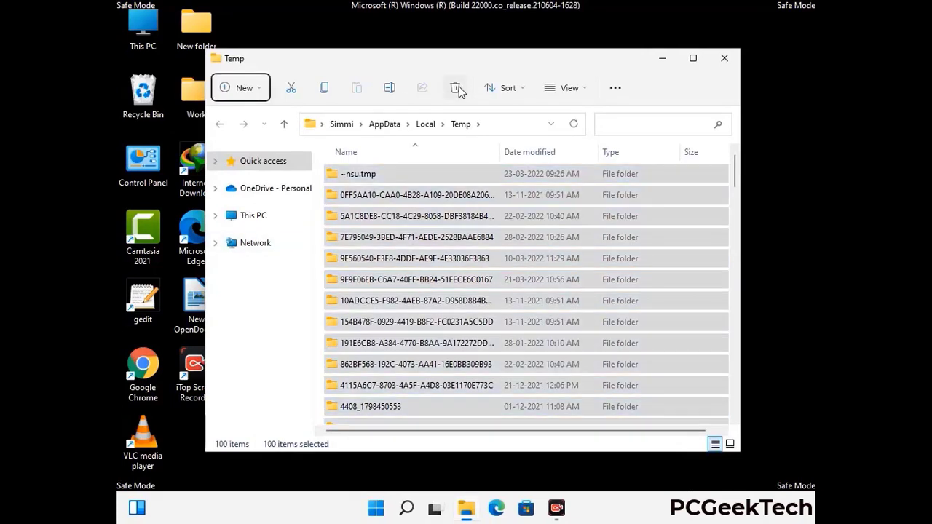
pyautogui.click(725, 58)
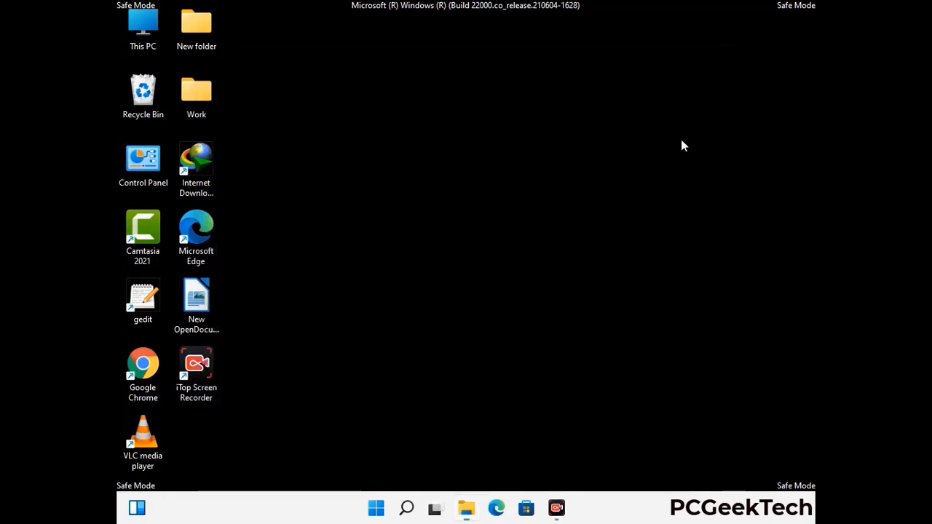
# Run temp to open C:\Windows\Temp, delete all six items, and close the window.
pyautogui.press('super+r')
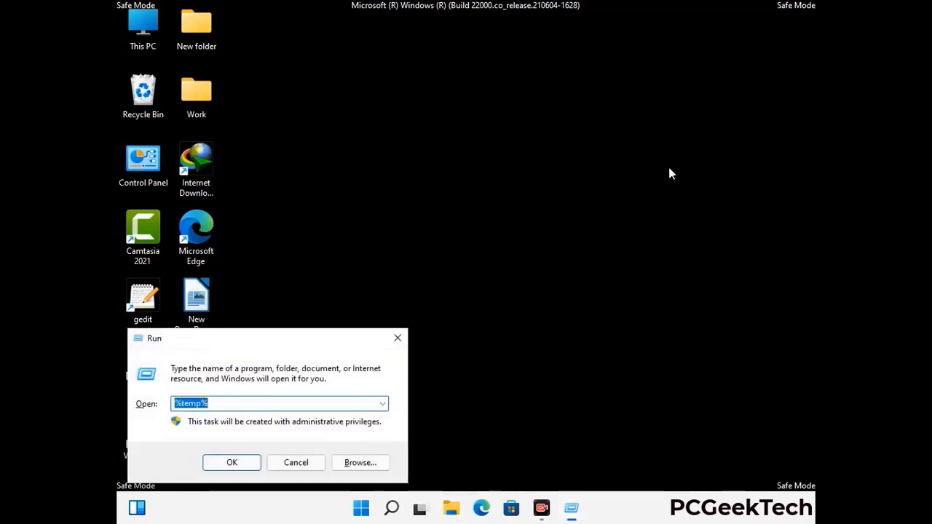
pyautogui.moveTo(317, 337); pyautogui.dragTo(530, 136)
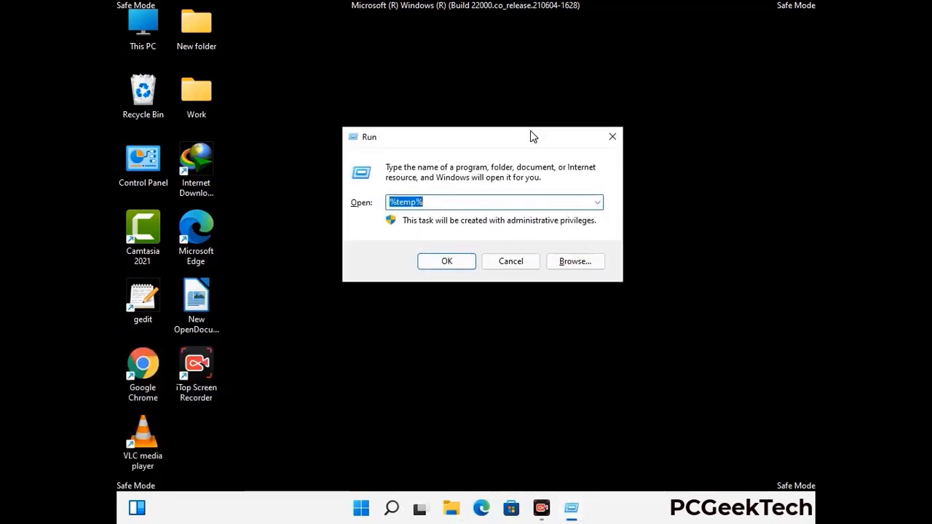
pyautogui.write('temp')
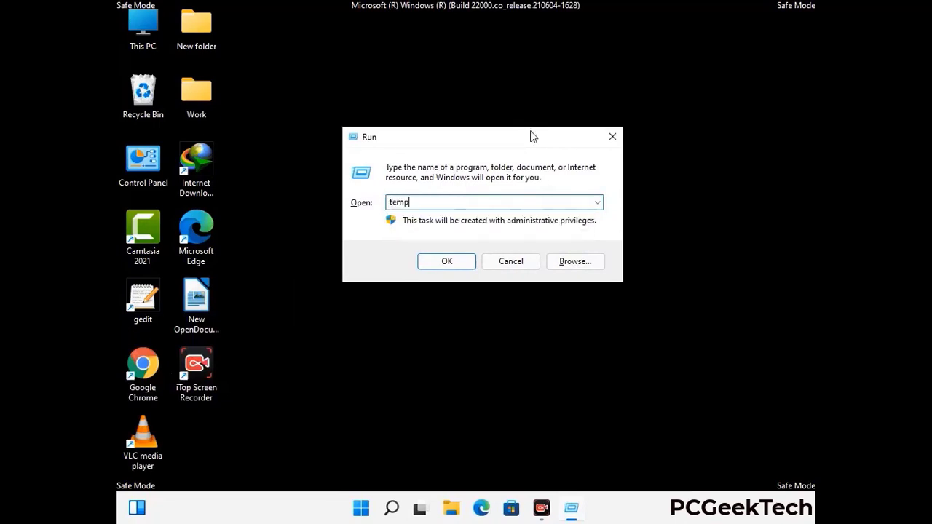
pyautogui.press('Return')
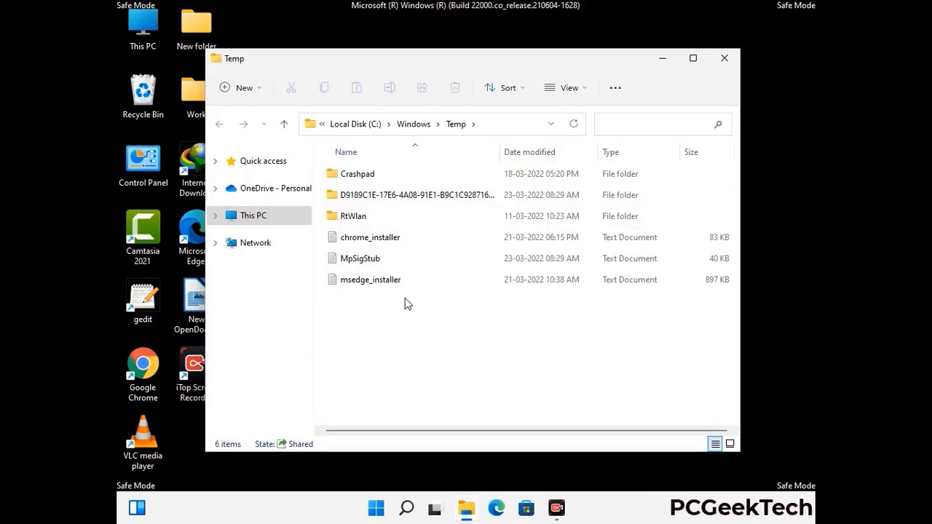
pyautogui.hotkey('ctrl', 'a')
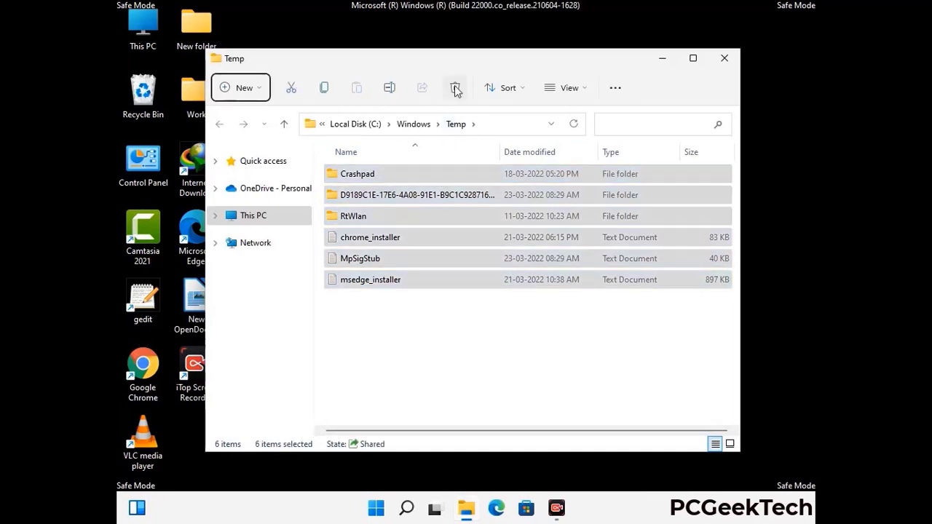
pyautogui.click(455, 88)
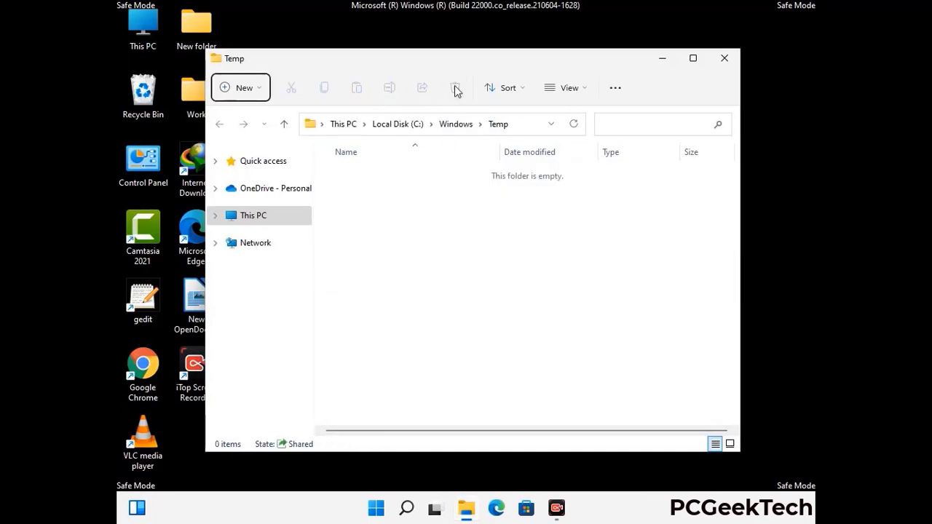
pyautogui.click(725, 59)
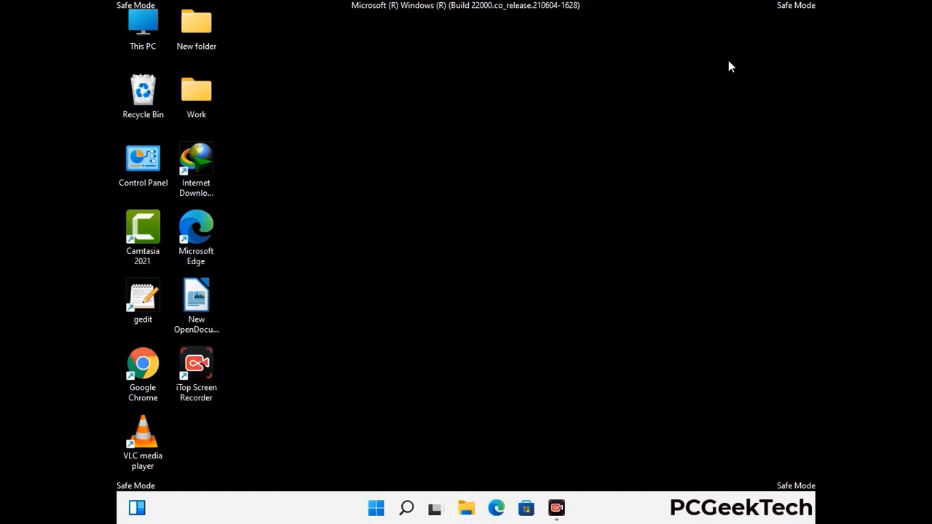
# Launch Registry Editor by running regedit.
pyautogui.press('super+r')
pyautogui.moveTo(283, 336); pyautogui.dragTo(484, 117)
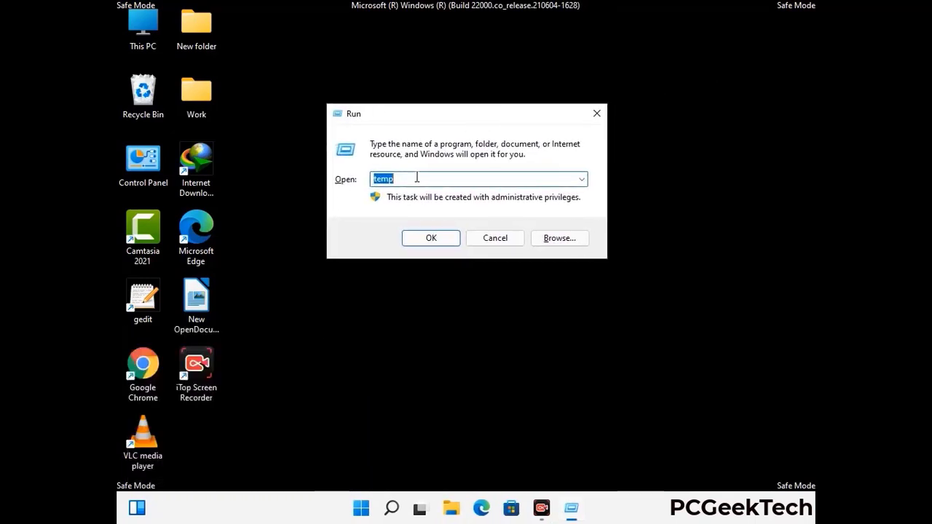
pyautogui.write('regedit')
pyautogui.press('Return')
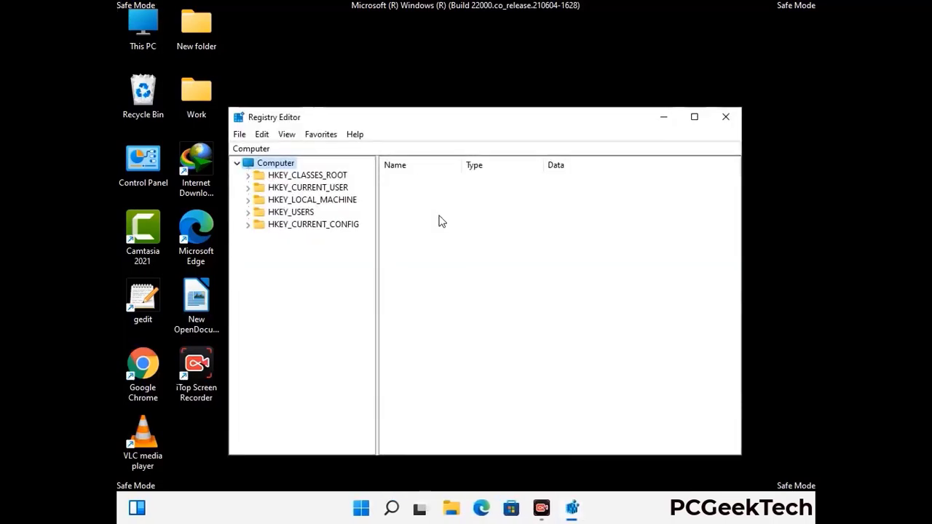
# Expand HKEY_CURRENT_USER > Software > Microsoft in the key tree.
pyautogui.click(312, 200)
pyautogui.click(248, 187)
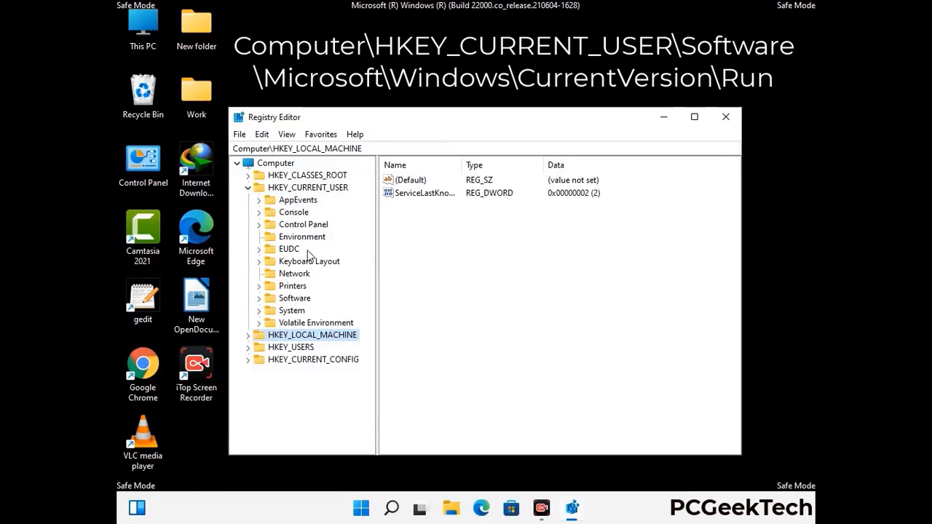
pyautogui.click(291, 300)
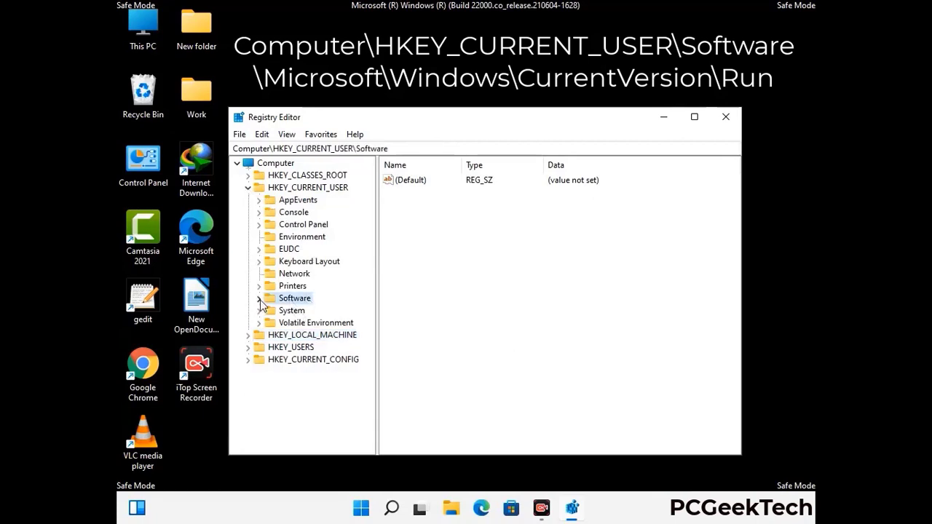
pyautogui.click(258, 299)
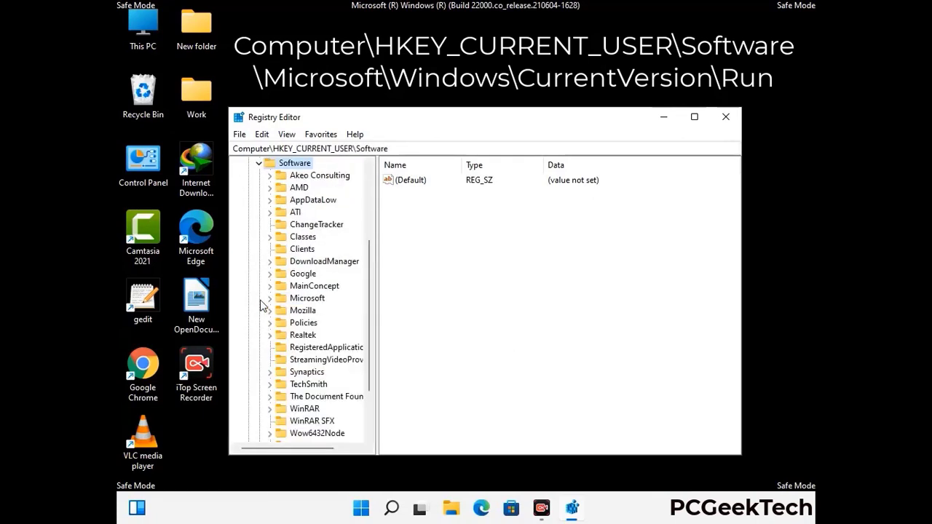
pyautogui.doubleClick(302, 298)
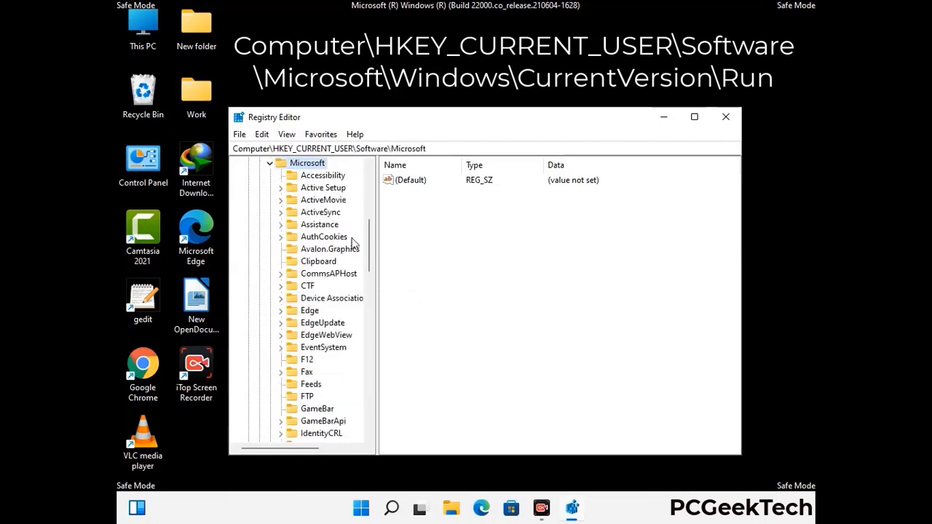
# Open Windows > CurrentVersion so the Run key shows beneath it.
pyautogui.scroll(-2, 337, 318)
pyautogui.scroll(-2, 337, 318)
pyautogui.scroll(-1, 337, 318)
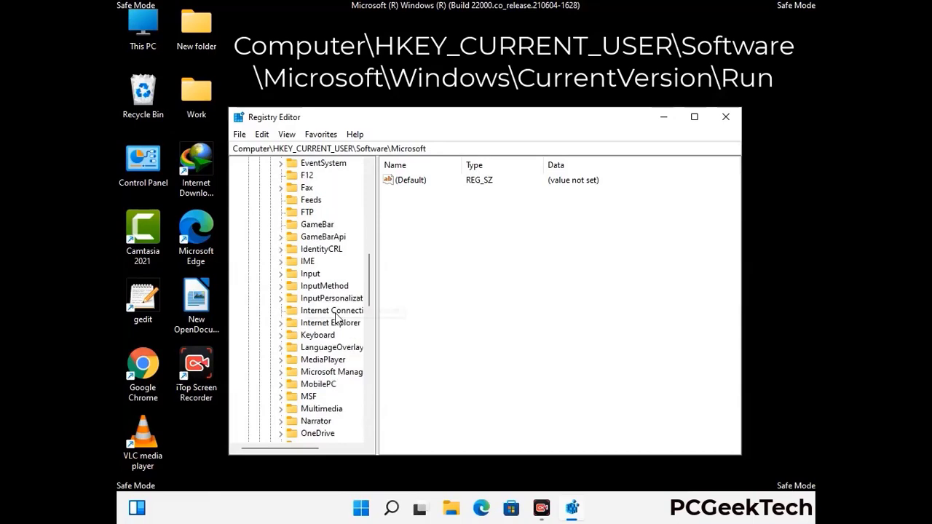
pyautogui.scroll(-2, 337, 318)
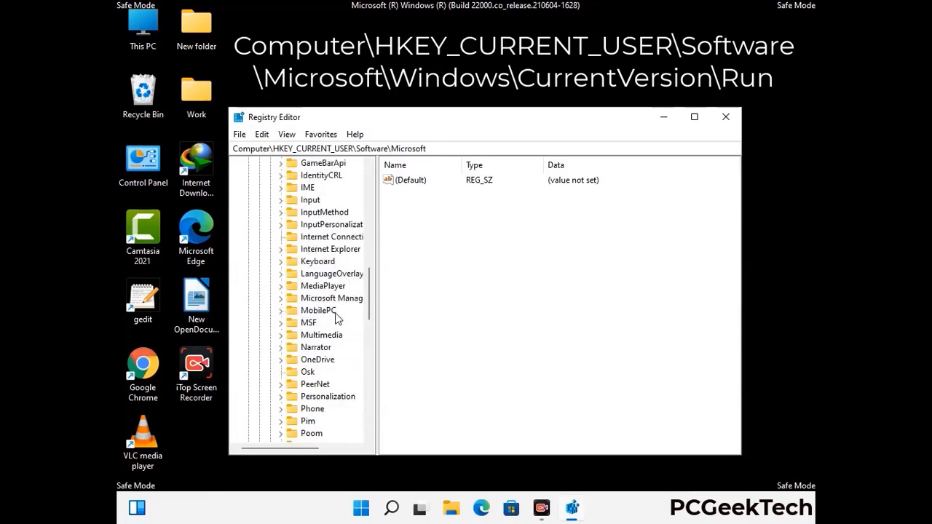
pyautogui.scroll(-7, 338, 319)
pyautogui.scroll(-3, 336, 318)
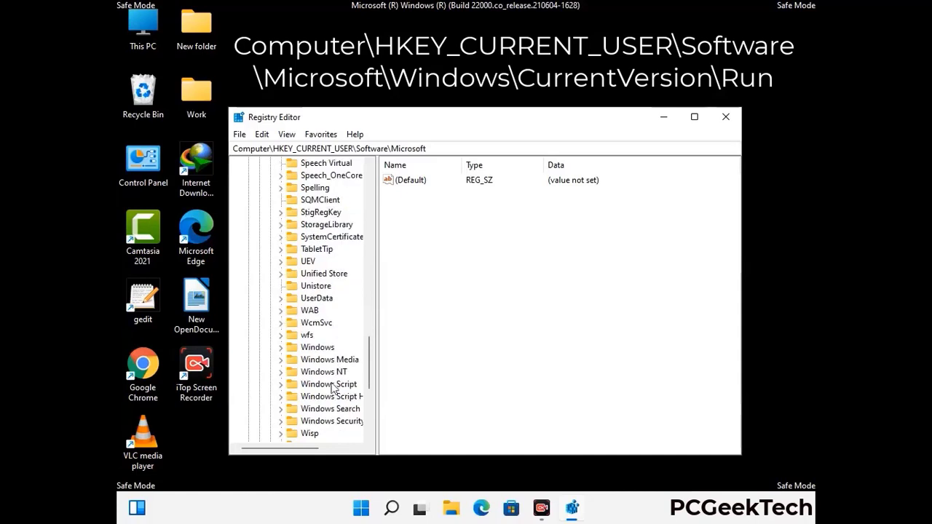
pyautogui.doubleClick(317, 347)
pyautogui.scroll(-1, 337, 340)
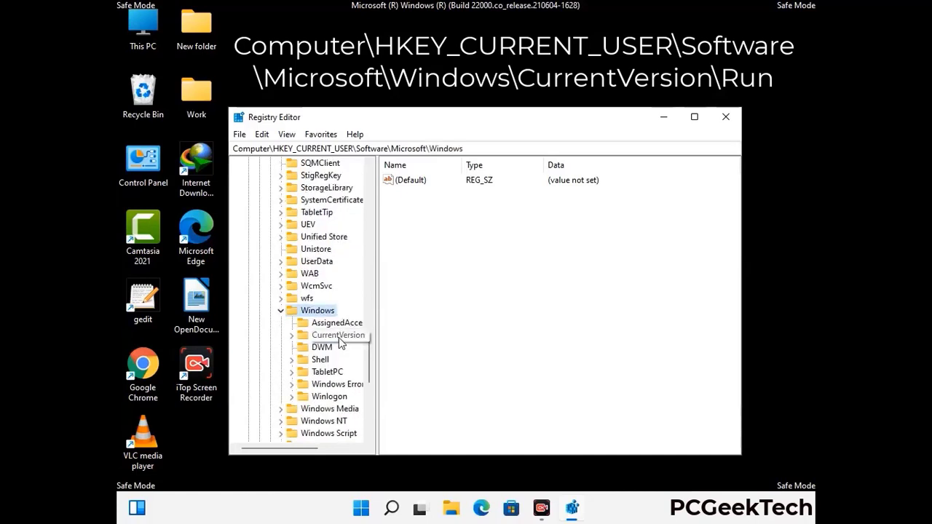
pyautogui.doubleClick(338, 335)
pyautogui.scroll(-5, 335, 320)
pyautogui.scroll(-4, 335, 318)
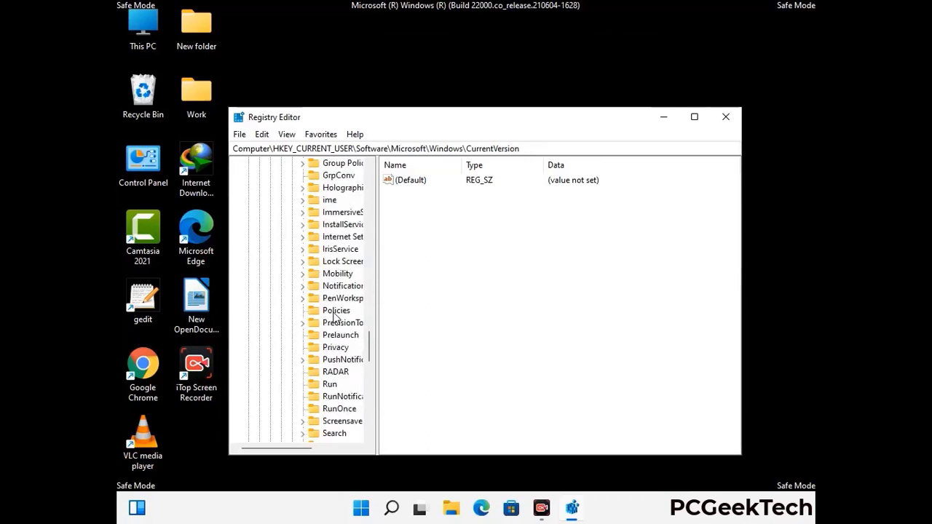
pyautogui.scroll(-1, 334, 317)
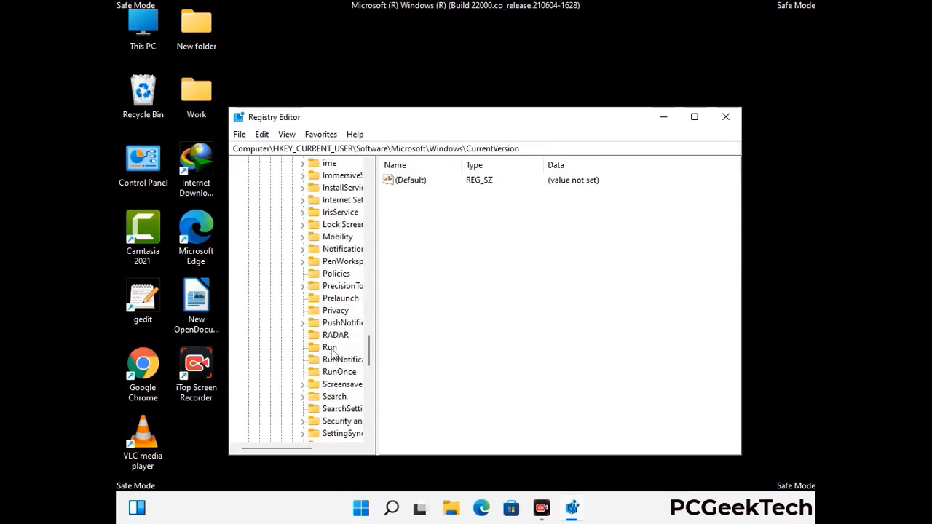
# Delete the ScreenRec value from the Run key, leaving Default, IDMan, MicrosoftEdge and OneDrive.
pyautogui.click(330, 348)
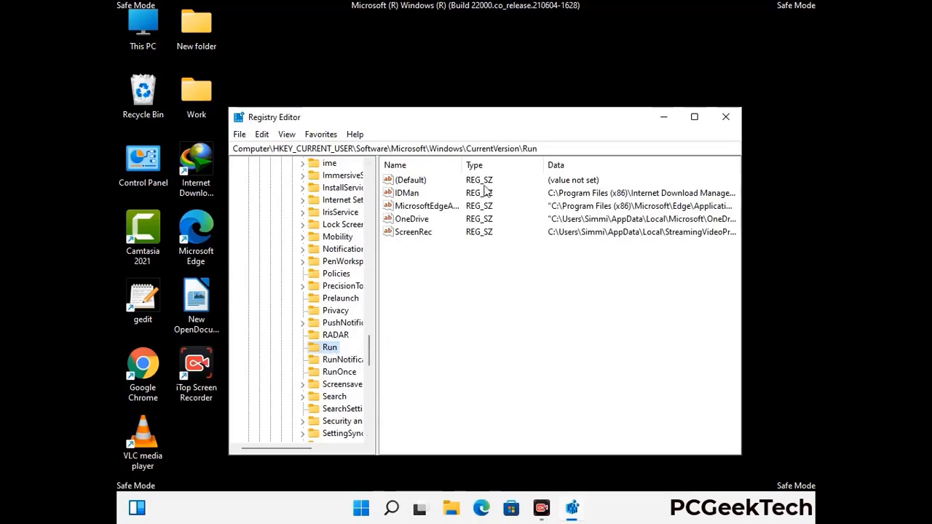
pyautogui.click(412, 233)
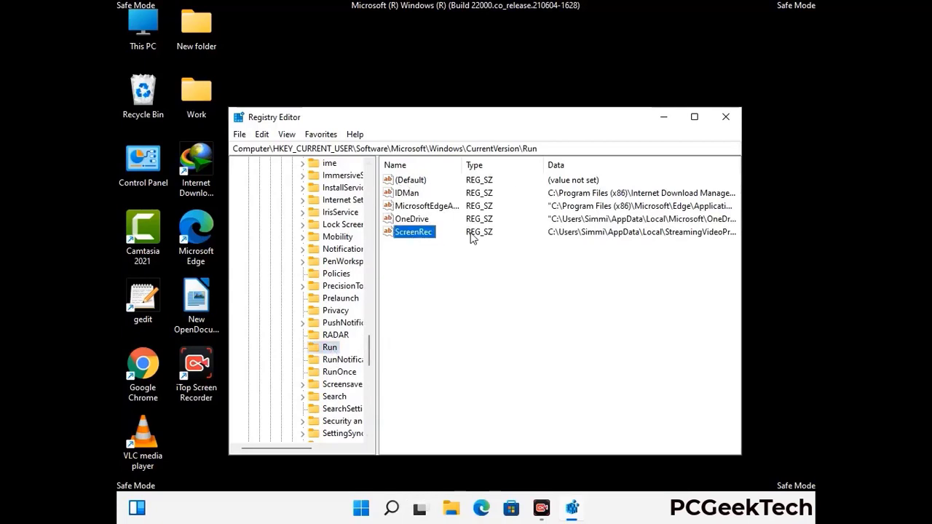
pyautogui.click(421, 234)
pyautogui.rightClick(420, 234)
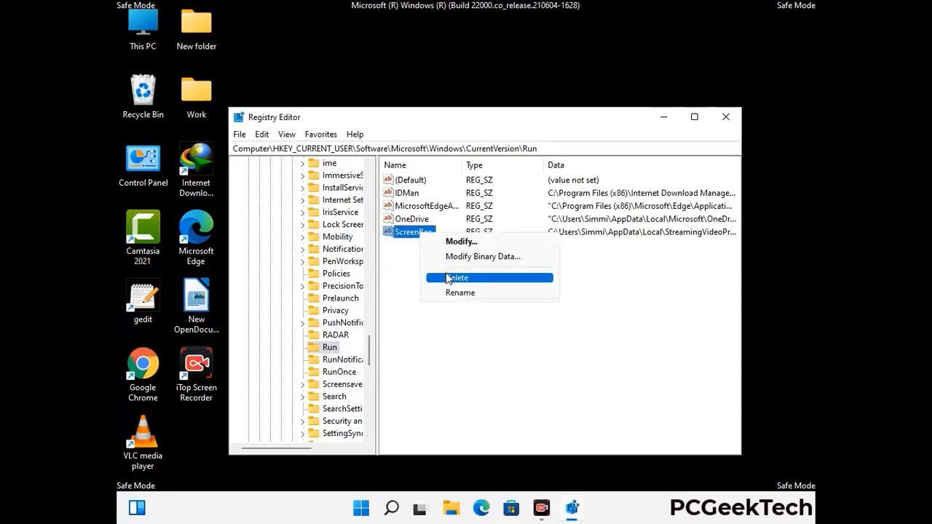
pyautogui.click(447, 276)
pyautogui.click(569, 253)
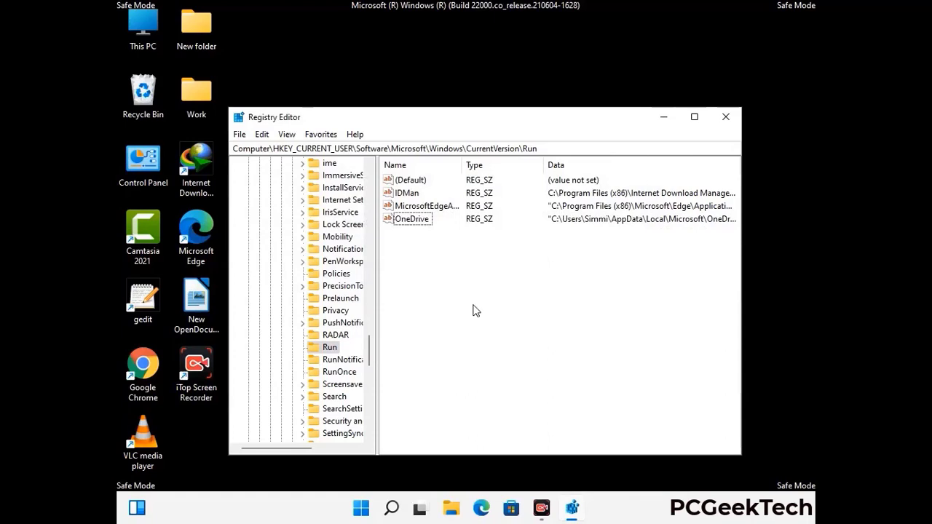
# Search the registry for 'Virus Nam', cancel the search, and close Registry Editor.
pyautogui.hotkey('ctrl', 'f')
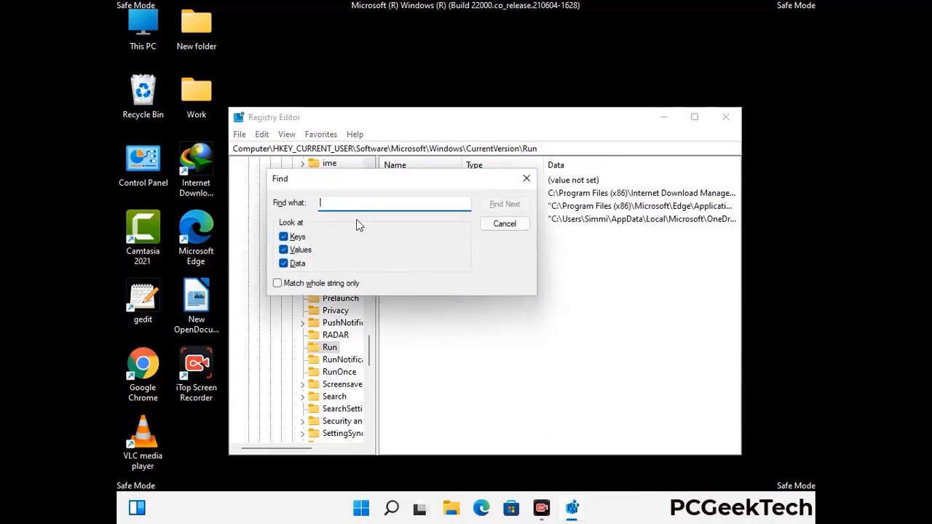
pyautogui.write('Virus Name')
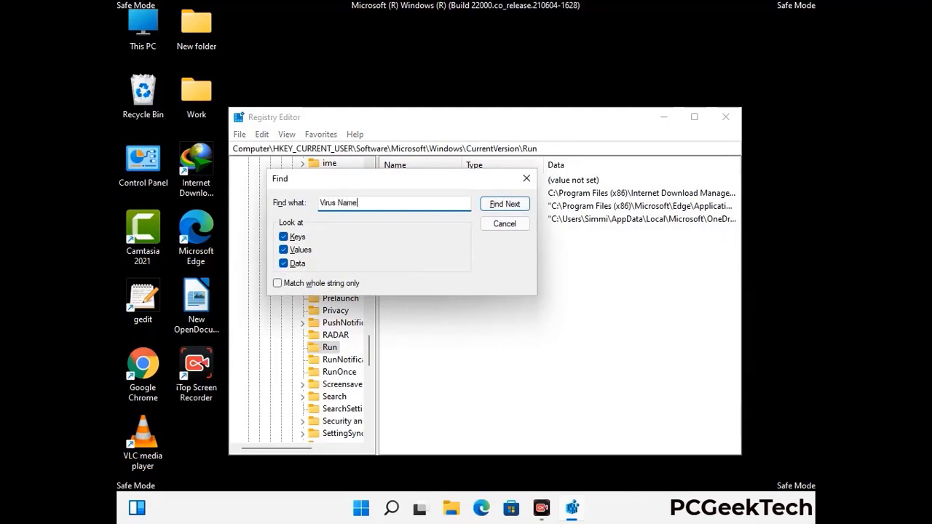
pyautogui.click(495, 207)
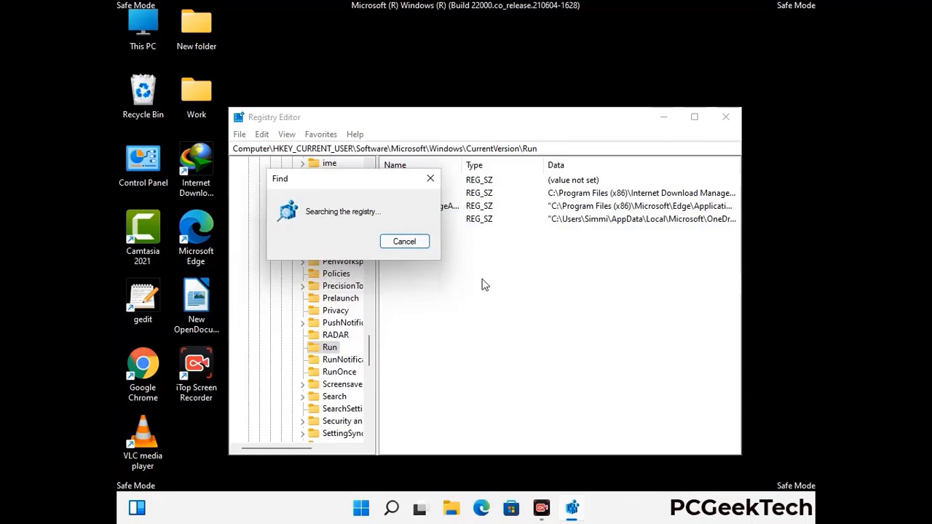
pyautogui.click(430, 179)
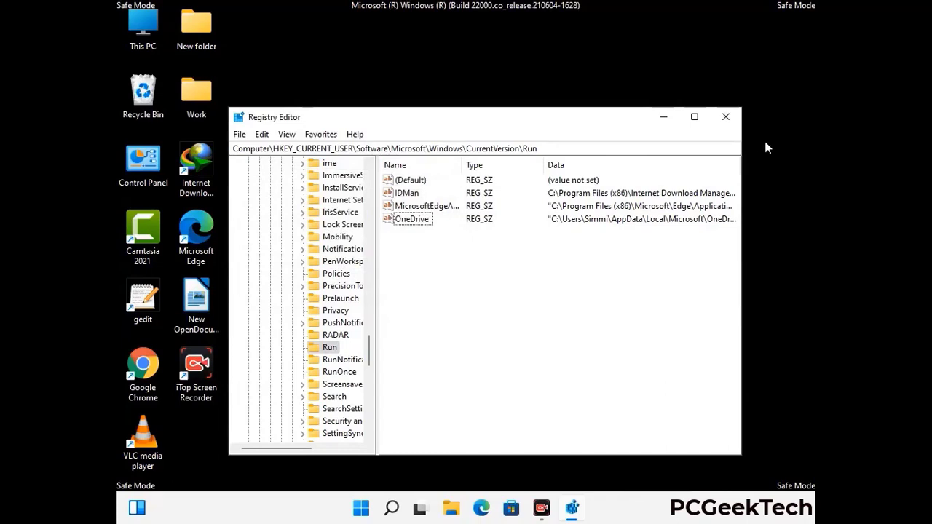
pyautogui.click(725, 117)
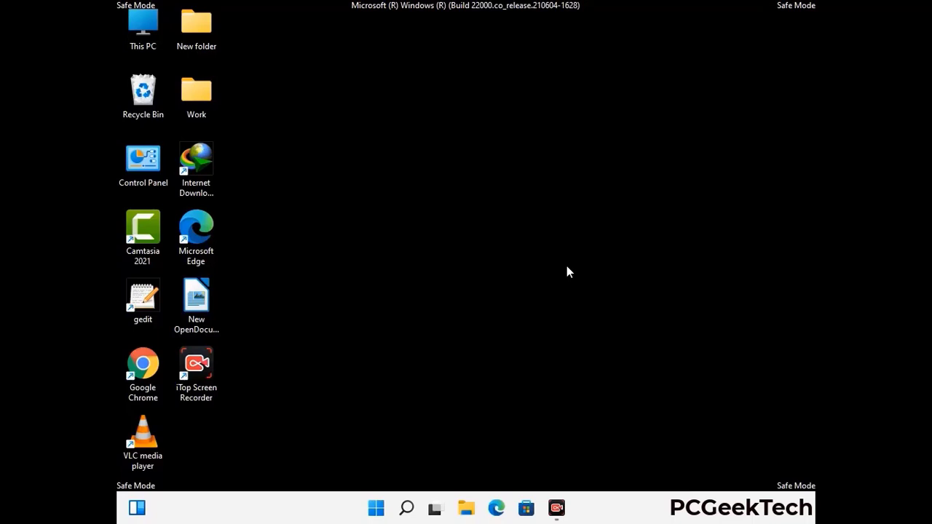
# Launch msconfig and uncheck Safe boot on the Boot tab of System Configuration.
pyautogui.press('super+r')
pyautogui.moveTo(270, 340); pyautogui.dragTo(476, 144)
pyautogui.write('ms')
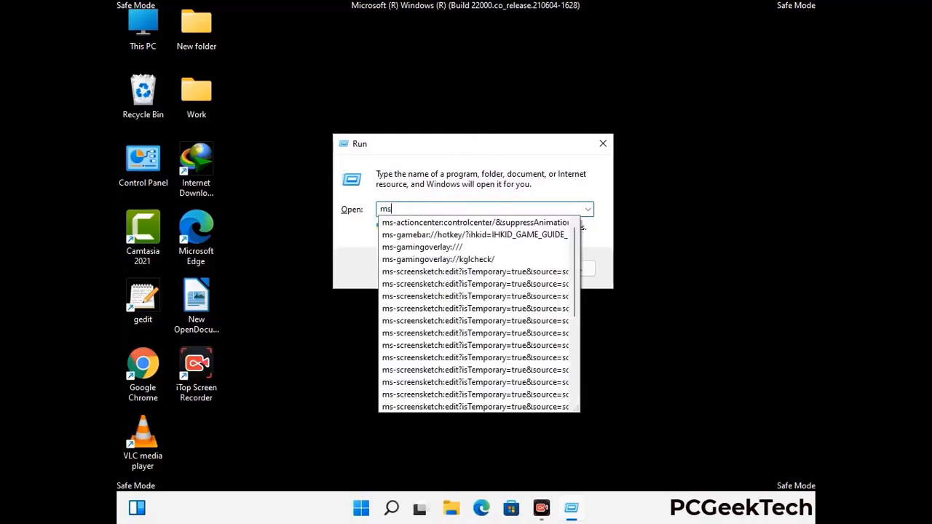
pyautogui.write('config')
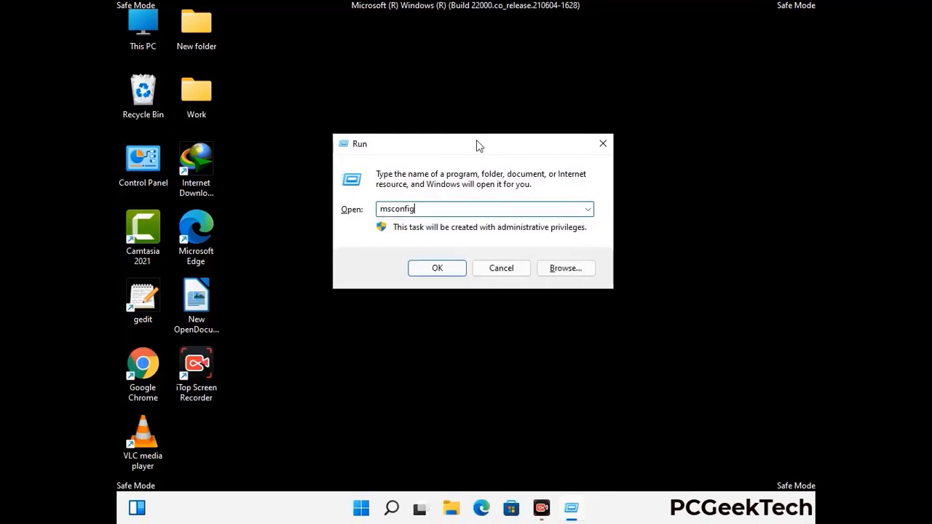
pyautogui.click(429, 265)
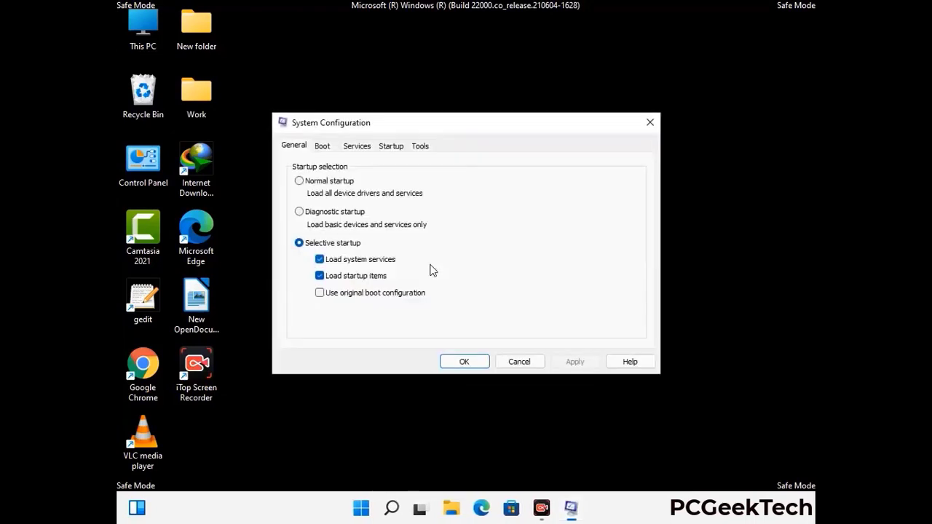
pyautogui.click(321, 148)
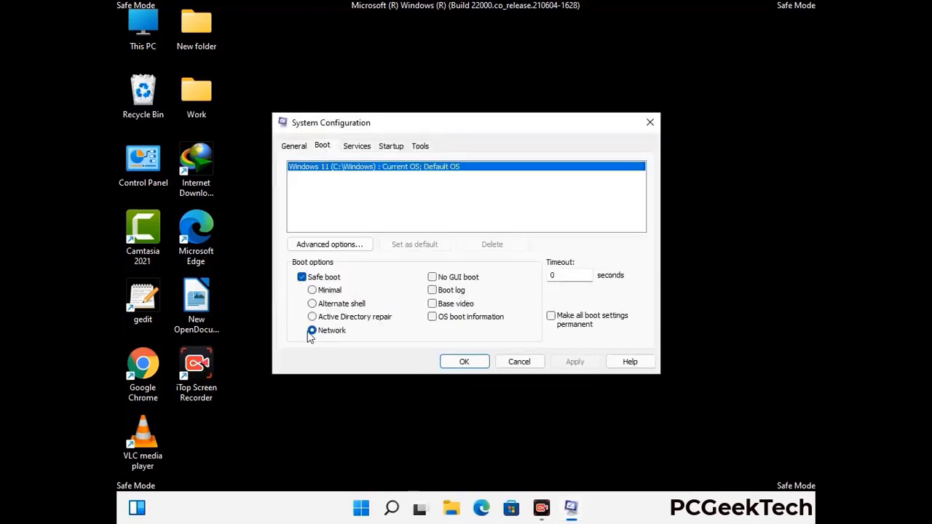
pyautogui.click(302, 277)
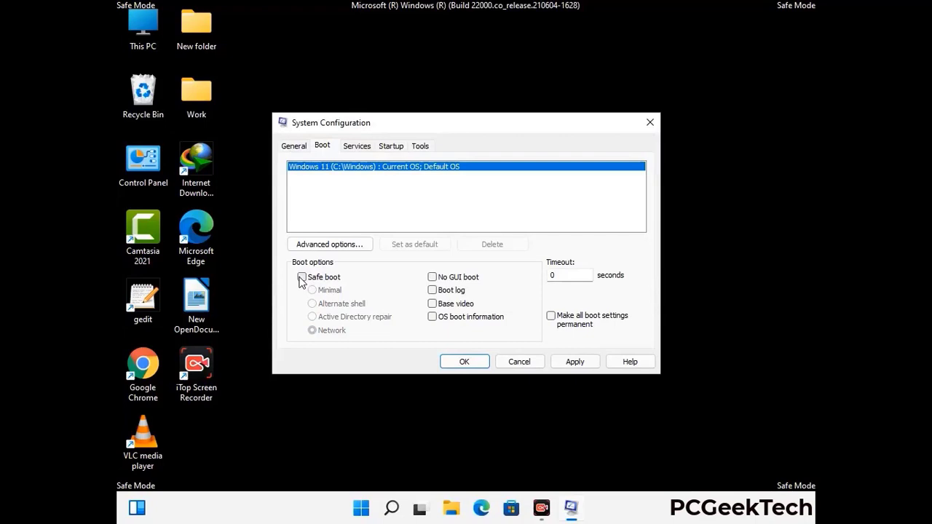